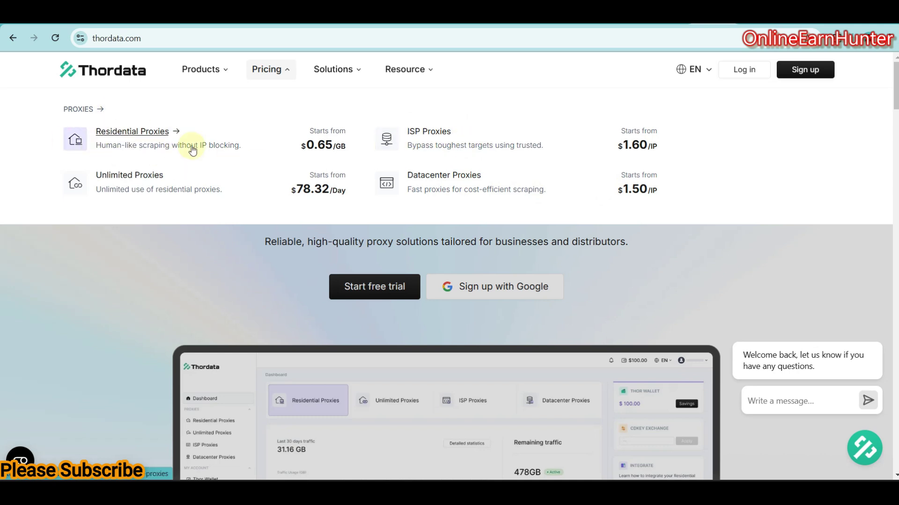
- Go to the Residential Proxies pricing page and scroll through the plan table
left_click(131, 133)
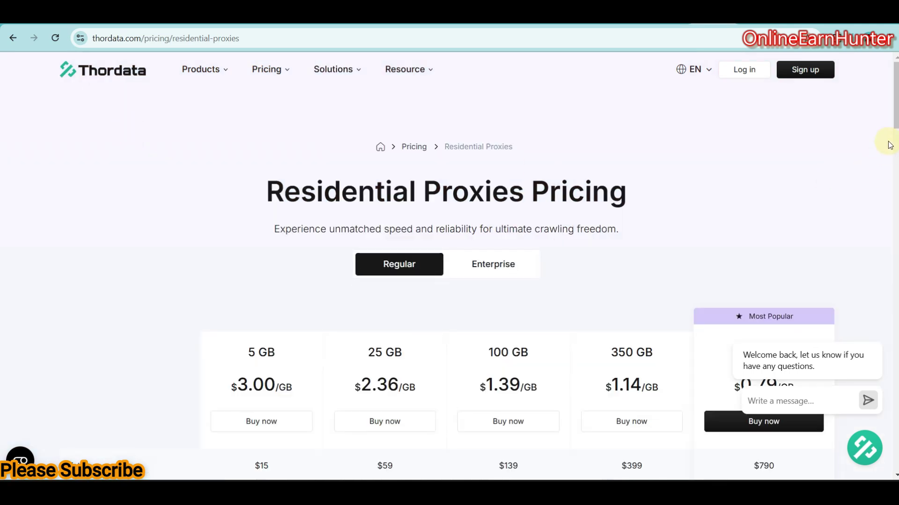
scroll(897, 103, "down", 3)
scroll(896, 103, "up", 2)
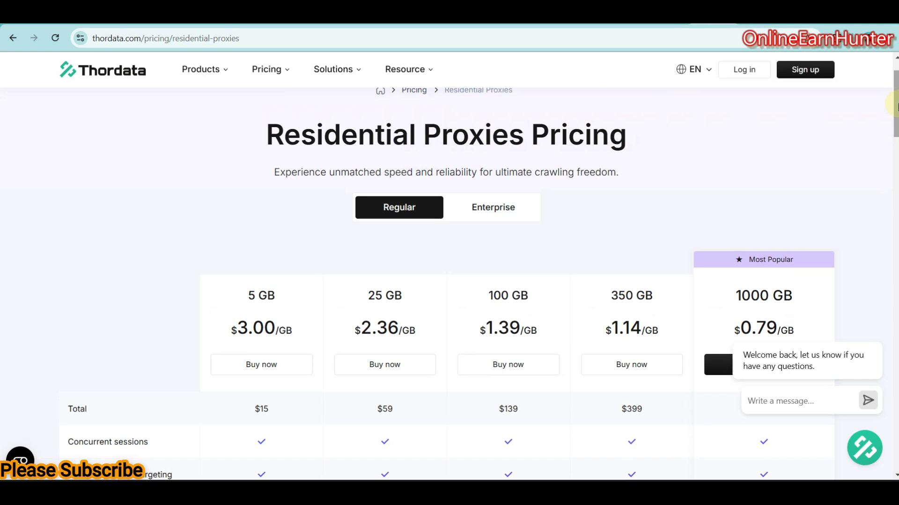
left_click_drag(895, 106, 895, 130)
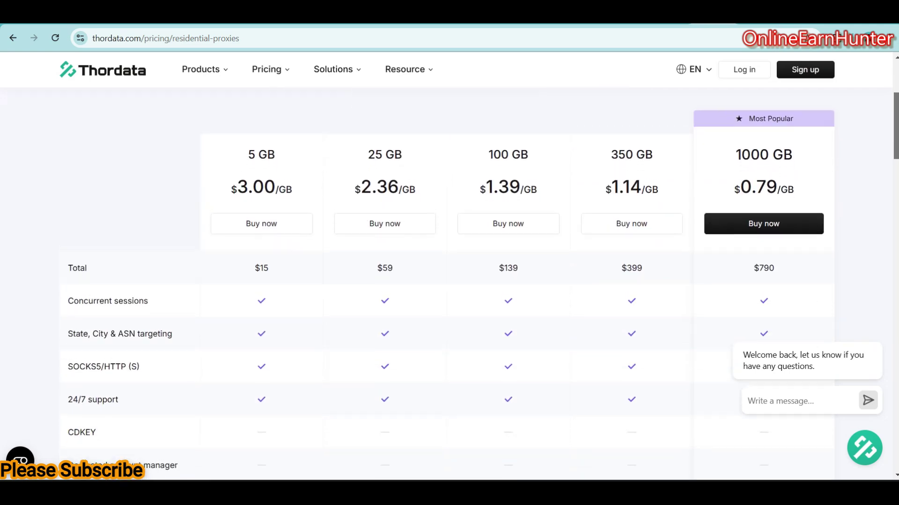
scroll(450, 280, "up", 2)
scroll(450, 281, "up", 1)
scroll(449, 281, "down", 2)
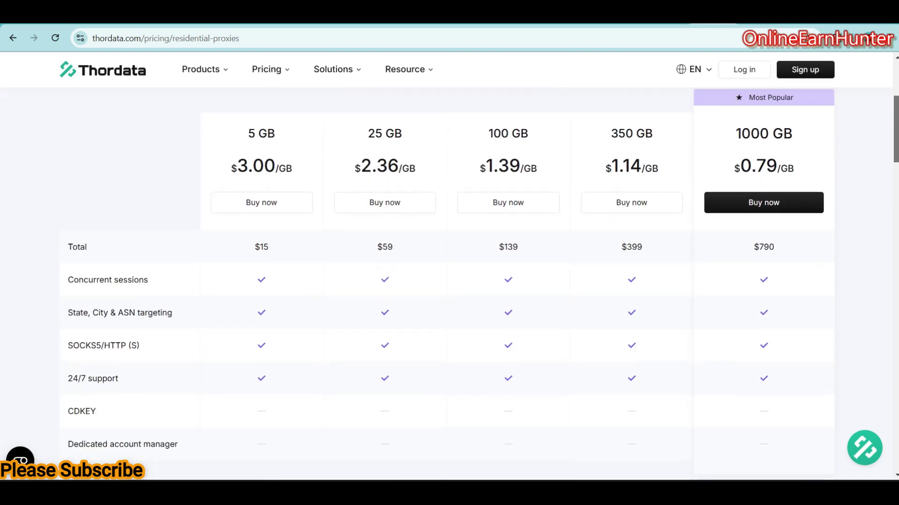
scroll(449, 280, "up", 2)
scroll(449, 281, "down", 1)
scroll(436, 109, "down", 1)
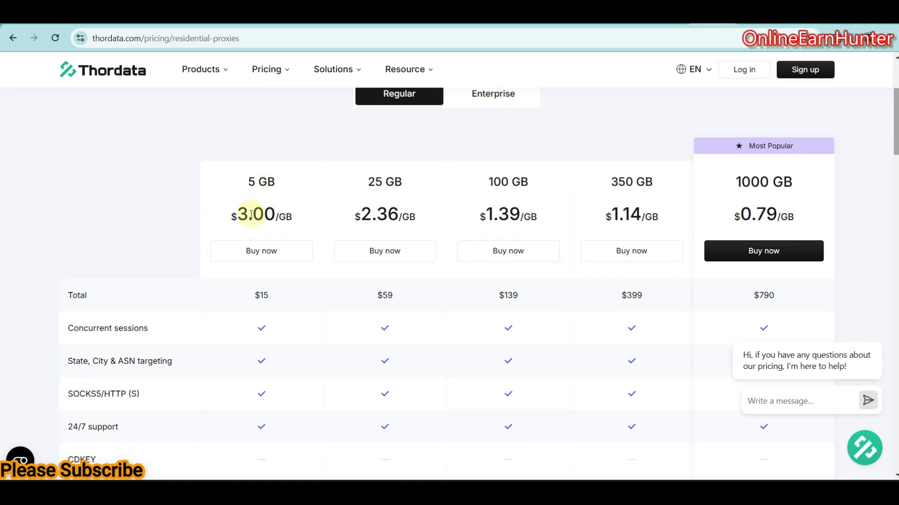
- Highlight the 5 GB plan at $3.00/GB and totals $15, $59, $139 and $399
double_click(266, 182)
left_click_drag(237, 214, 293, 220)
left_click_drag(269, 295, 253, 295)
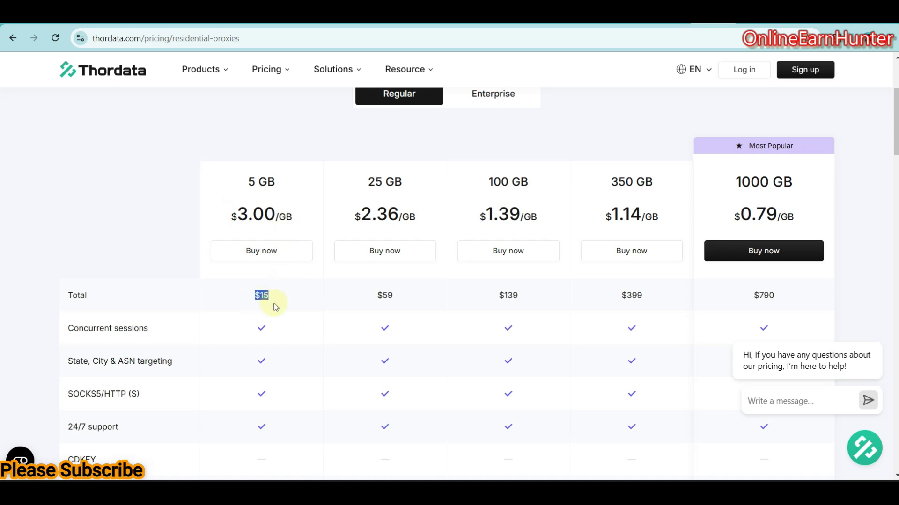
left_click_drag(393, 295, 374, 296)
left_click_drag(524, 294, 478, 297)
left_click_drag(640, 296, 612, 296)
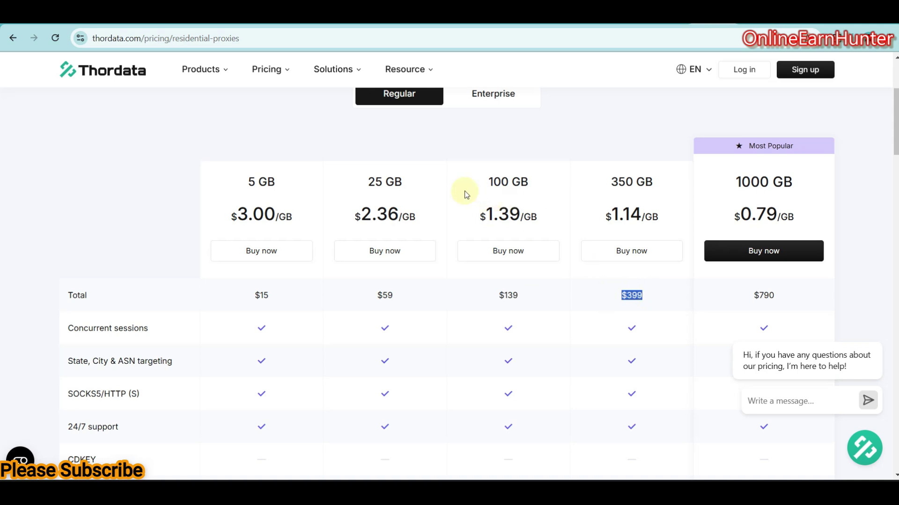
left_click_drag(370, 181, 402, 181)
left_click_drag(509, 181, 574, 184)
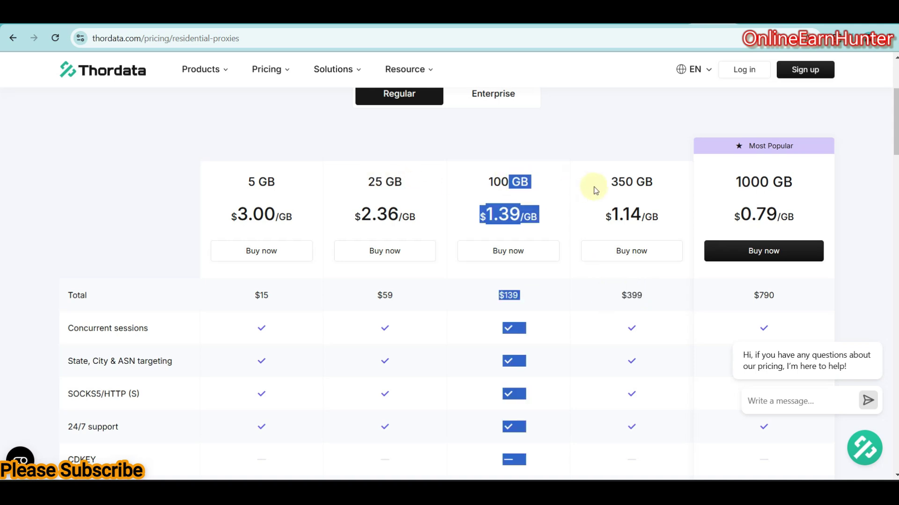
left_click(622, 185)
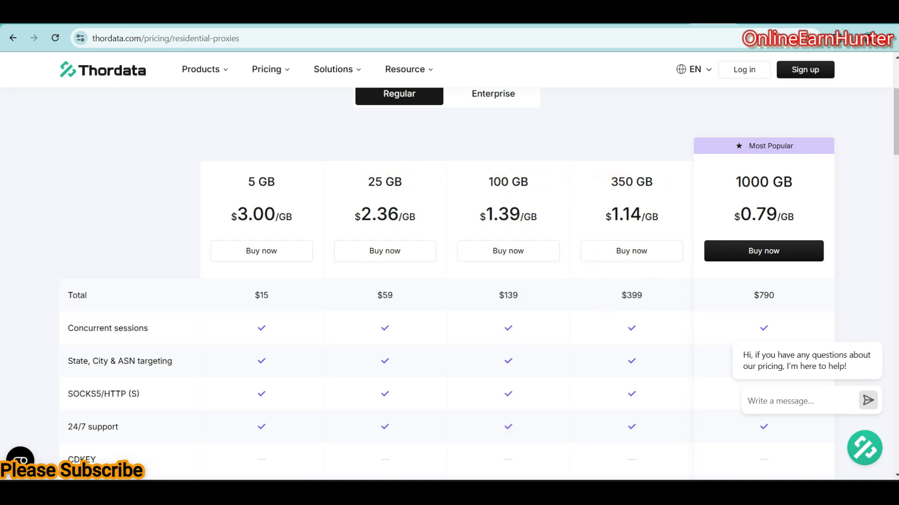
- Scroll back and repeatedly highlight the 5 GB plan heading
left_click_drag(895, 126, 896, 119)
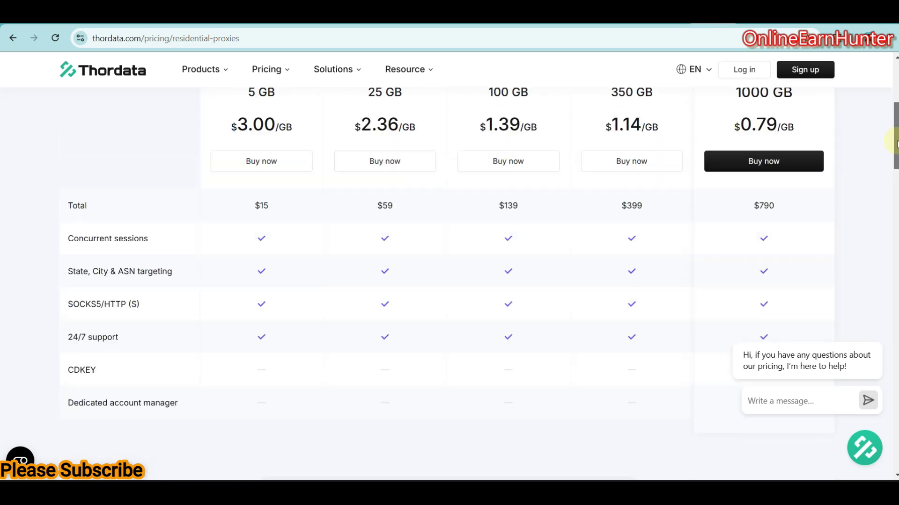
left_click_drag(896, 119, 896, 135)
left_click_drag(251, 173, 288, 176)
left_click(279, 174)
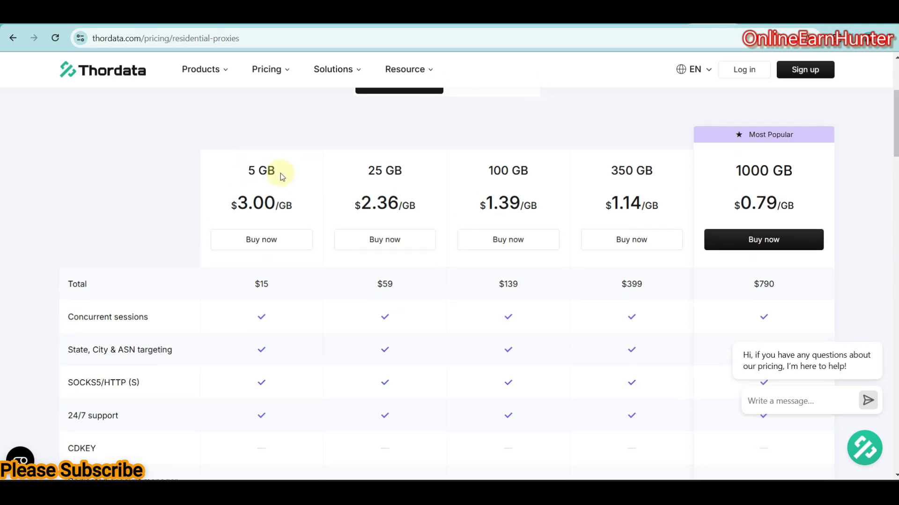
left_click_drag(249, 171, 281, 175)
left_click(276, 172)
left_click(282, 171)
left_click_drag(276, 172, 239, 171)
scroll(749, 158, "up", 3)
scroll(749, 158, "down", 5)
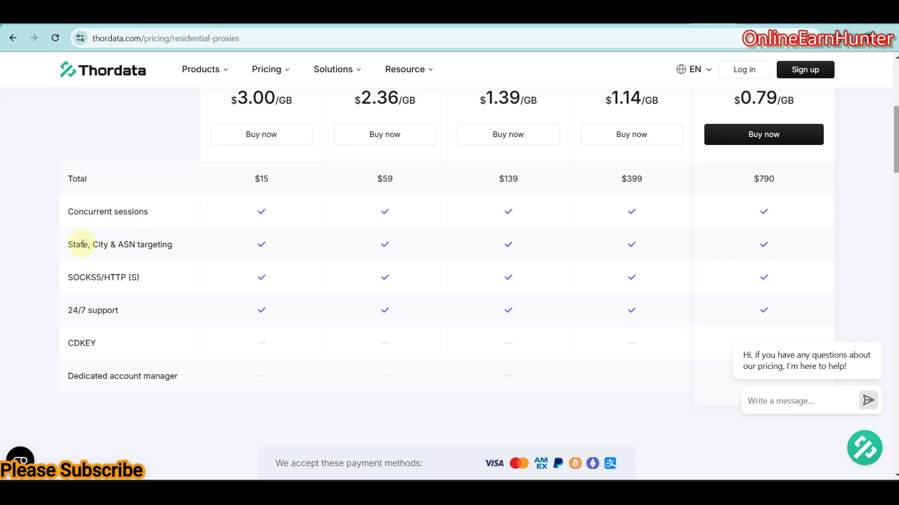
left_click_drag(75, 245, 87, 249)
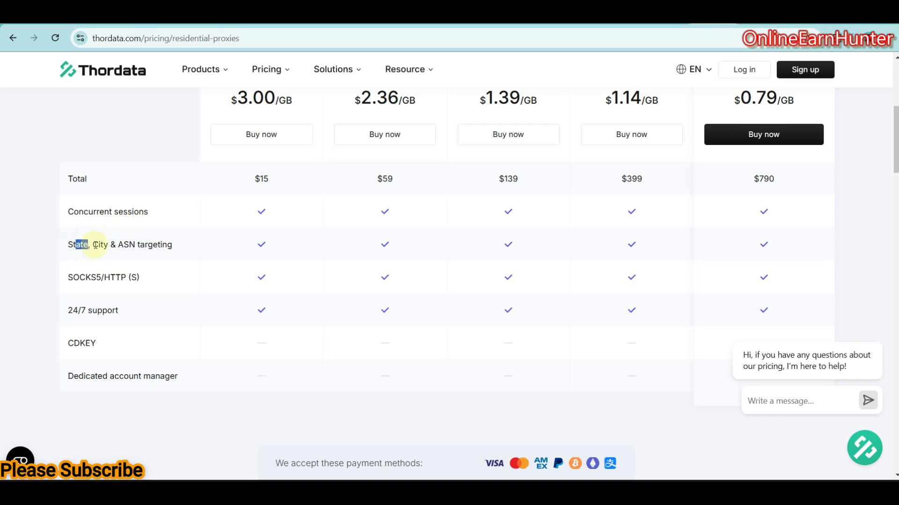
double_click(100, 246)
mouse_move(118, 246)
left_mouse_down()
mouse_move(171, 244)
mouse_move(136, 244)
left_mouse_up()
left_click(121, 246)
left_click(129, 244)
left_click_drag(124, 243, 186, 252)
mouse_move(80, 280)
left_mouse_down()
mouse_move(102, 280)
mouse_move(89, 279)
left_mouse_up()
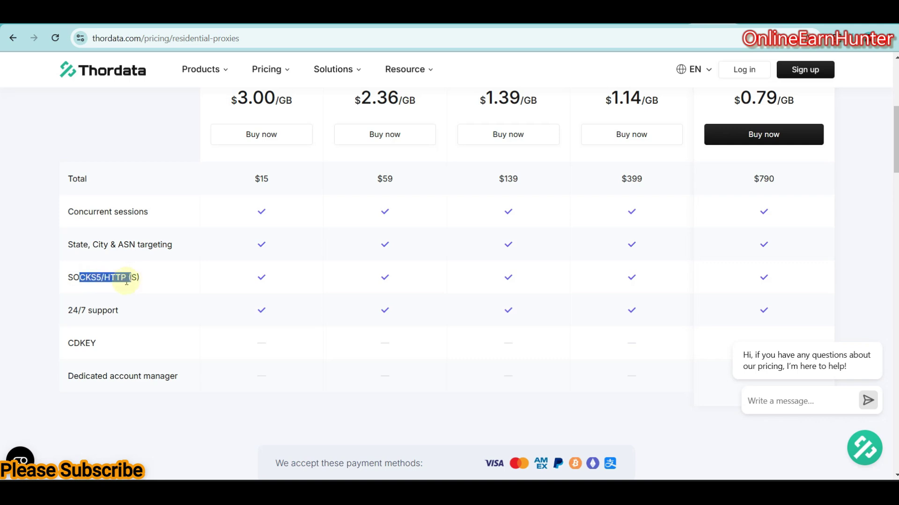
left_click(99, 280)
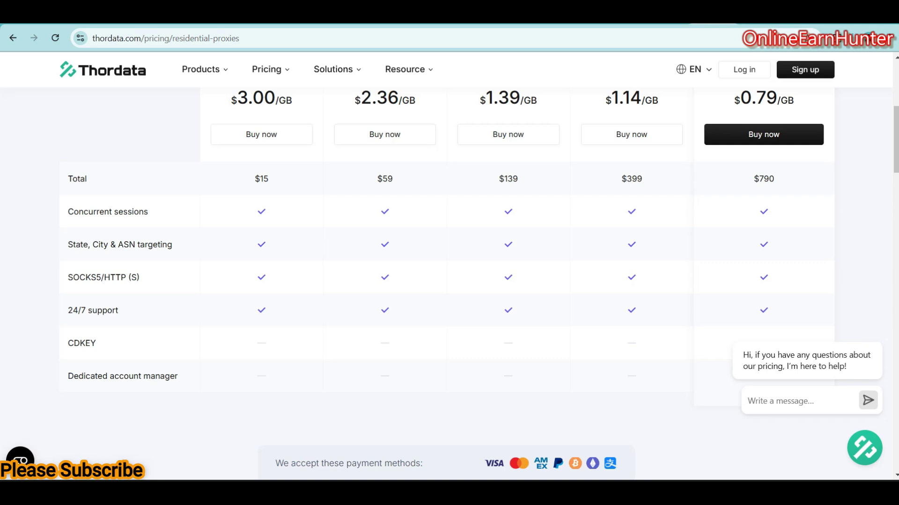
scroll(641, 120, "up", 2)
scroll(641, 120, "up", 1)
scroll(641, 121, "down", 1)
scroll(640, 121, "up", 1)
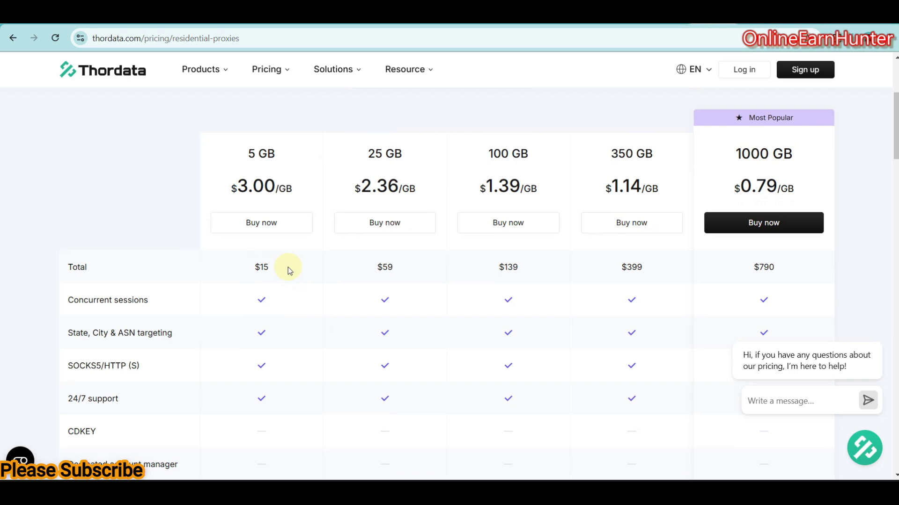
left_click_drag(257, 153, 280, 155)
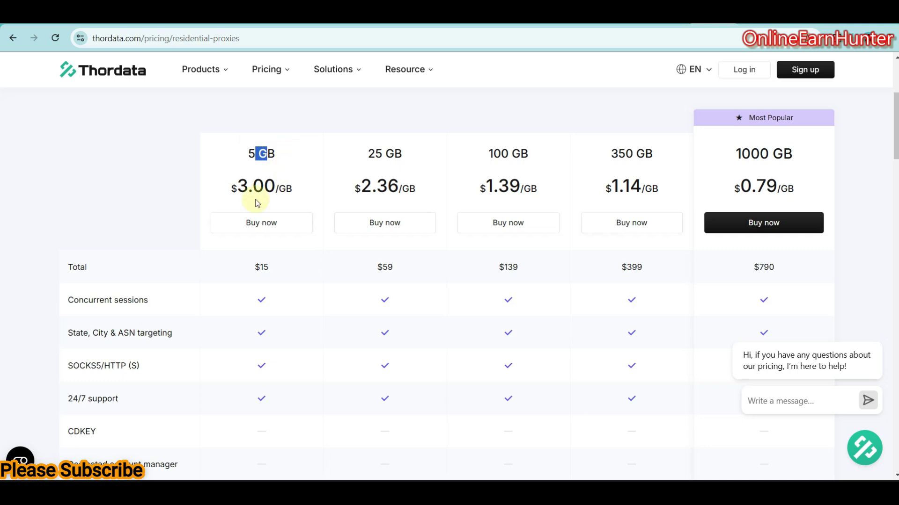
double_click(261, 267)
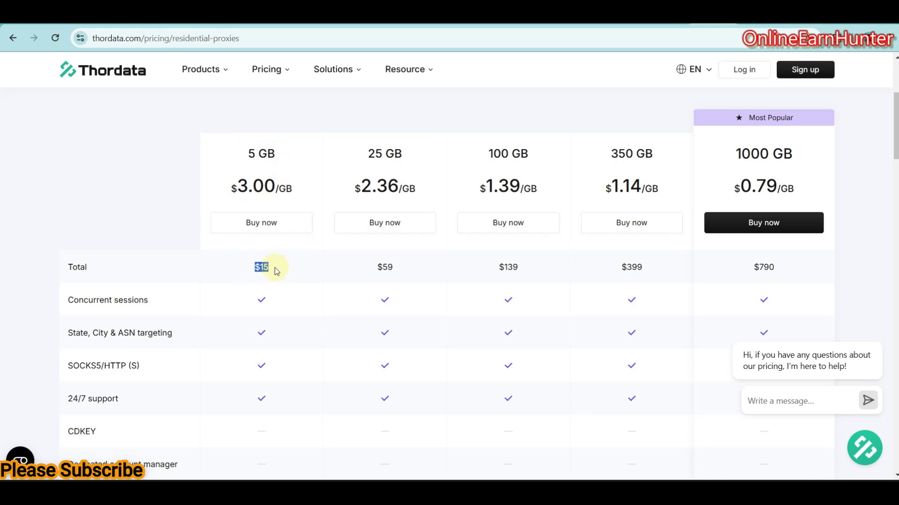
left_click(262, 268)
- Return to the Thordata home page via the logo
scroll(449, 276, "up", 4)
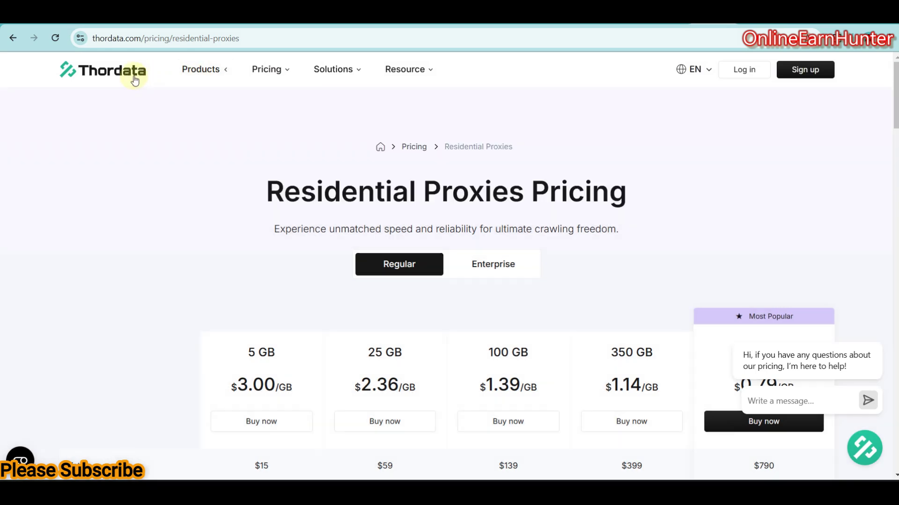
left_click(126, 77)
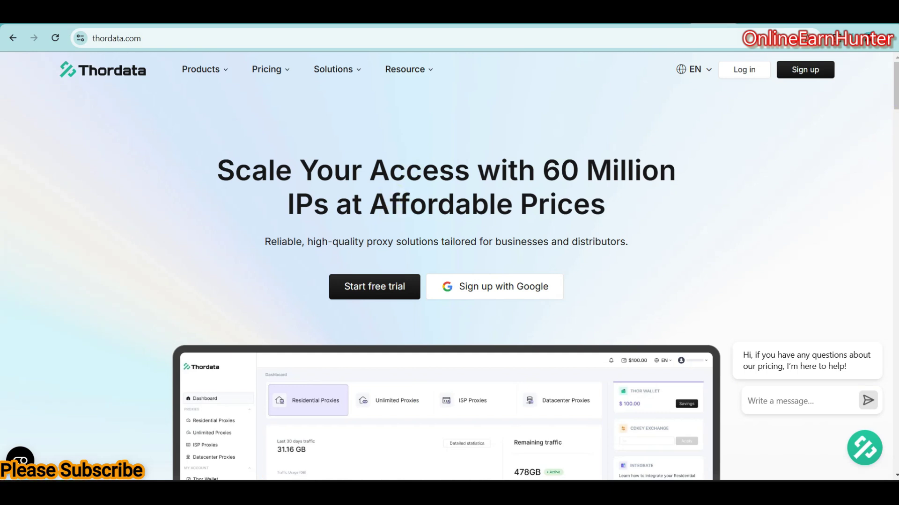
scroll(440, 183, "down", 3)
scroll(440, 183, "up", 3)
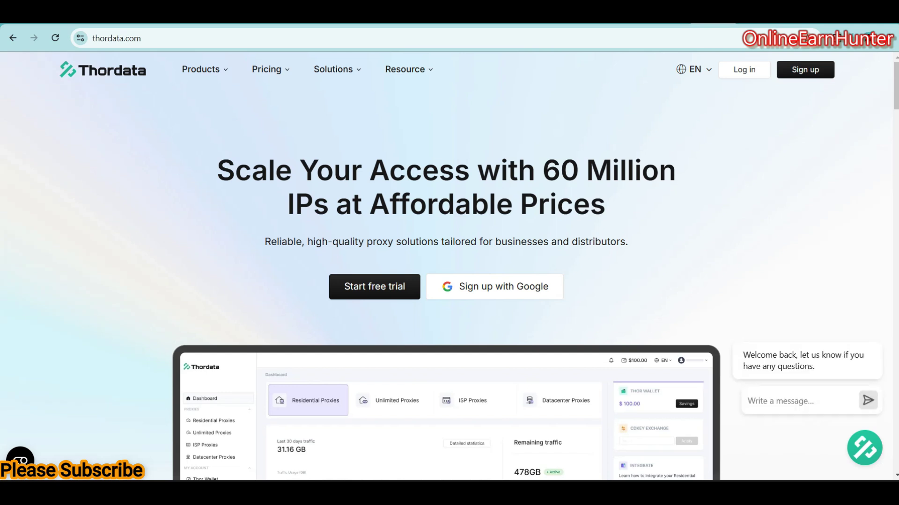
- Scroll the home page and log in to the account dashboard
scroll(895, 89, "down", 3)
scroll(893, 99, "down", 2)
scroll(893, 99, "up", 2)
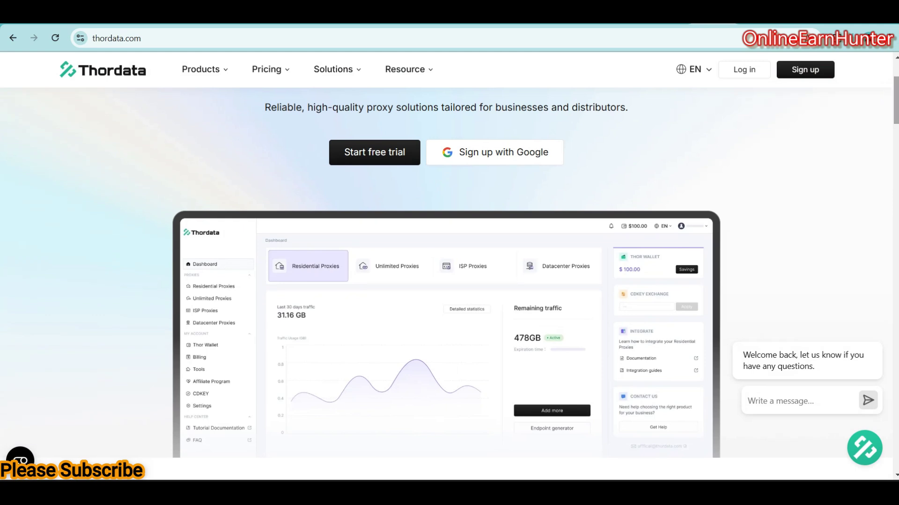
left_click_drag(894, 100, 895, 84)
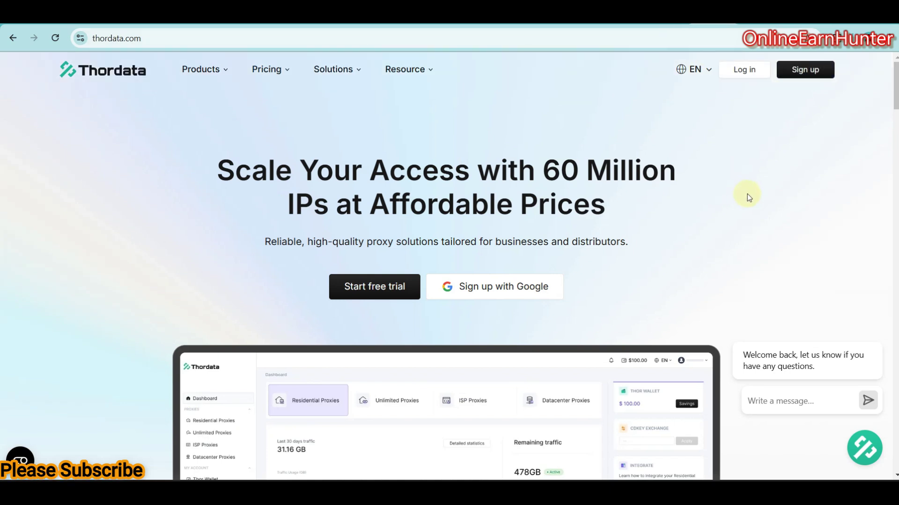
left_click(740, 71)
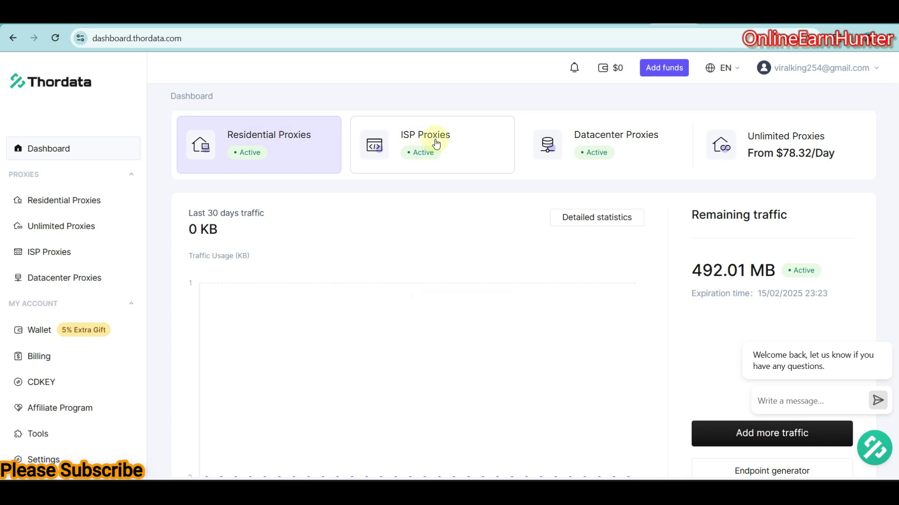
- Compare the Datacenter and Residential usage cards, then go to the Residential Proxies endpoint generator
left_click(626, 143)
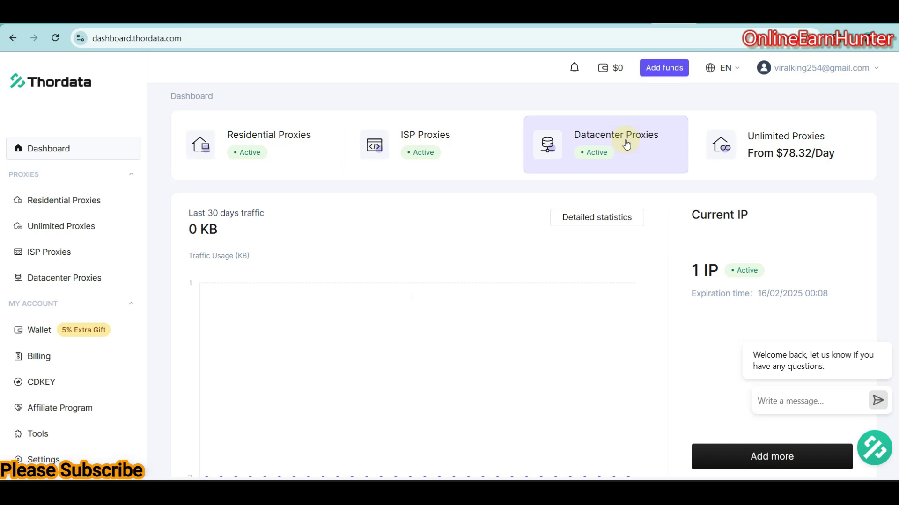
left_click(296, 130)
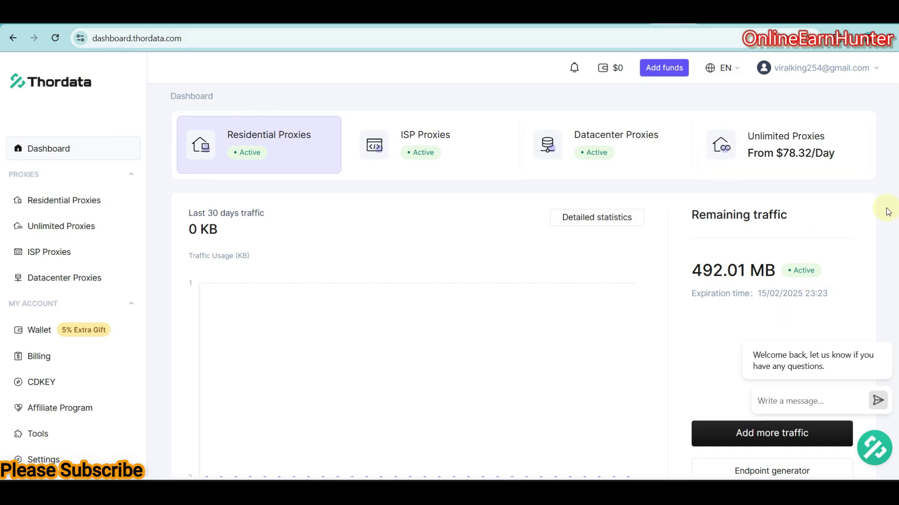
left_click(66, 200)
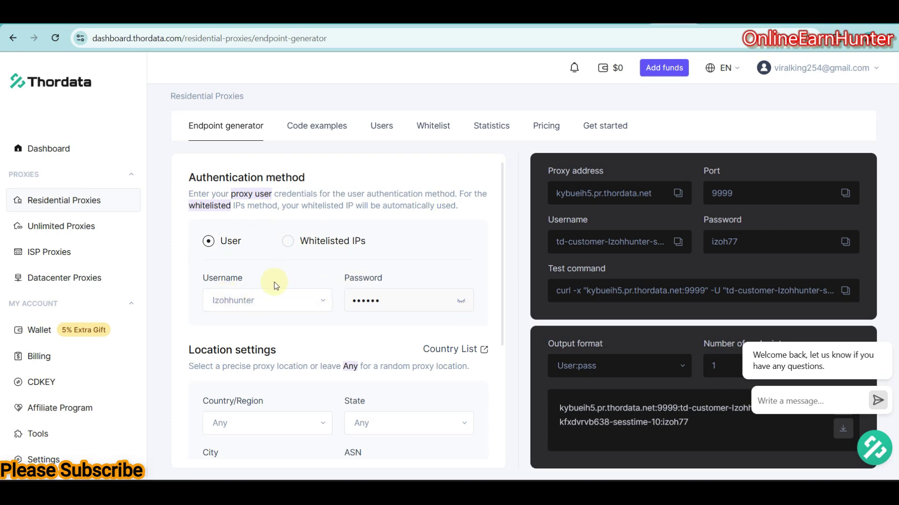
- Toggle authentication to whitelisted IPs and back to user credentials
left_click(289, 243)
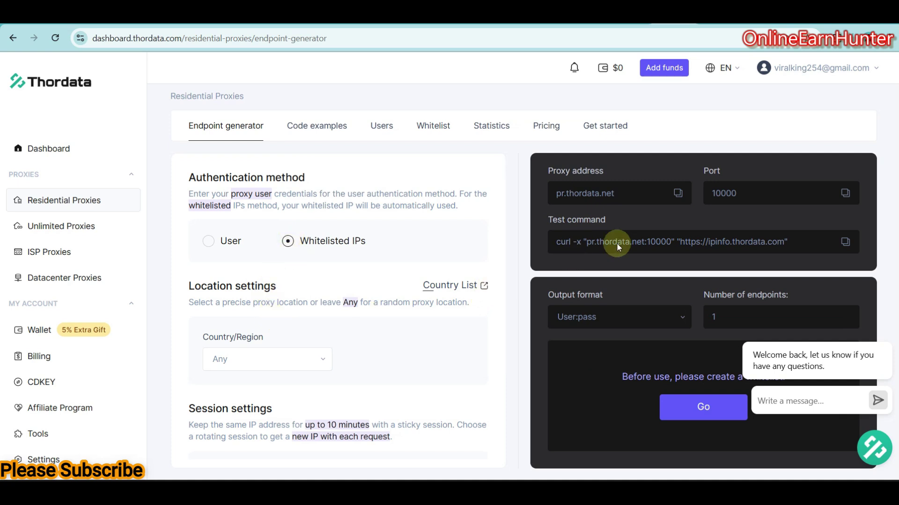
mouse_move(815, 361)
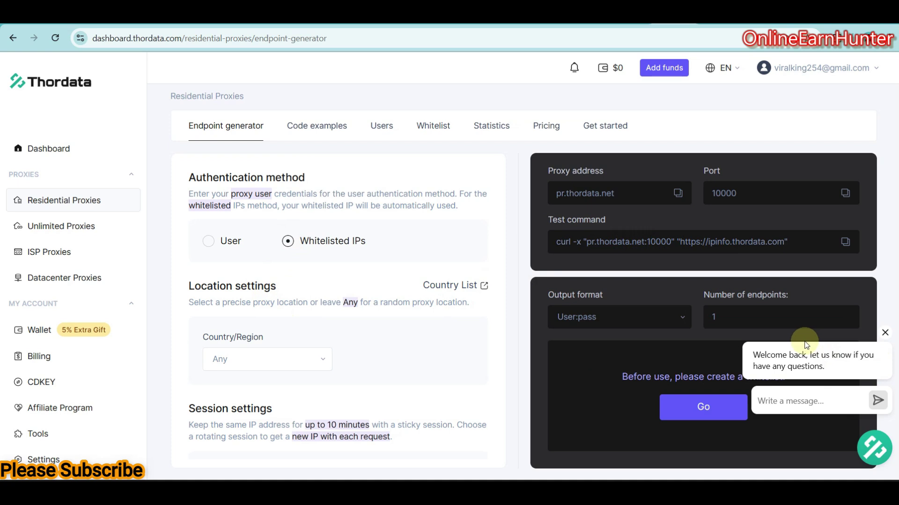
left_click(209, 242)
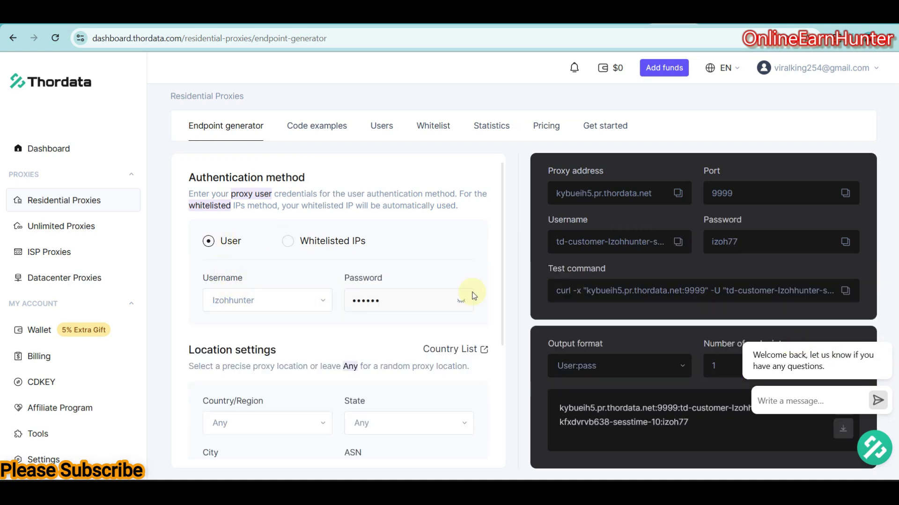
scroll(336, 312, "down", 1)
scroll(335, 312, "down", 3)
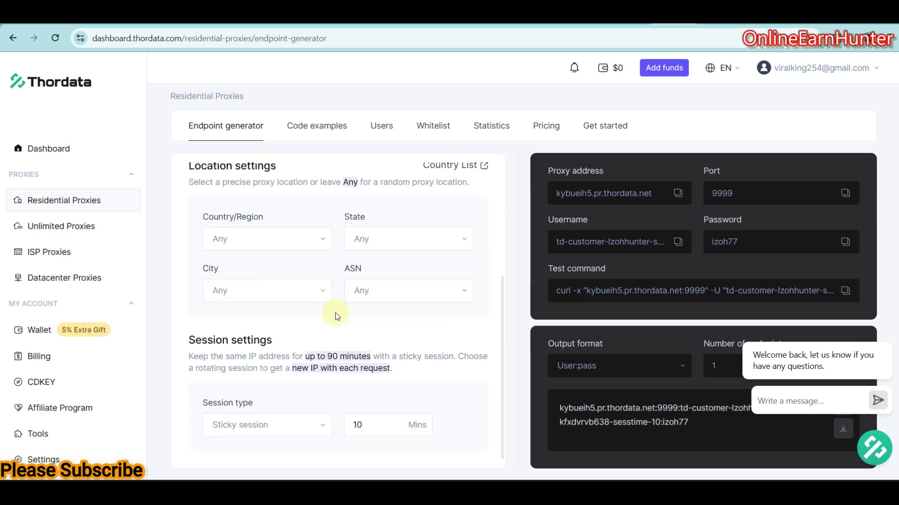
- Set the location to United Kingdom, England, with city left as Any
left_click(267, 238)
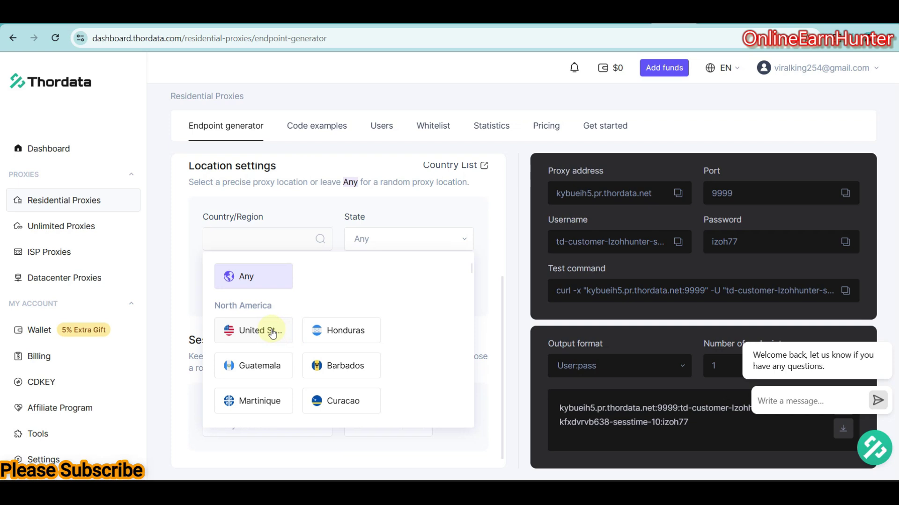
type("UK")
left_click(257, 330)
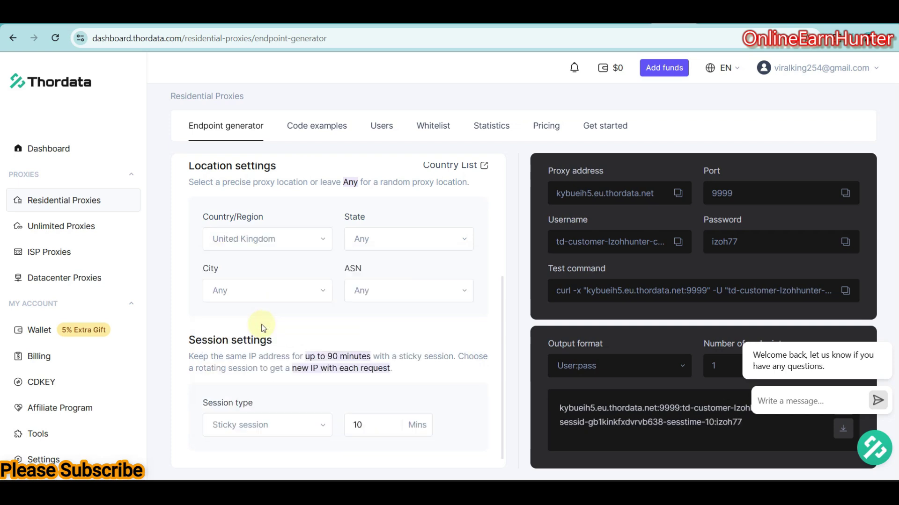
left_click(375, 239)
left_click(373, 280)
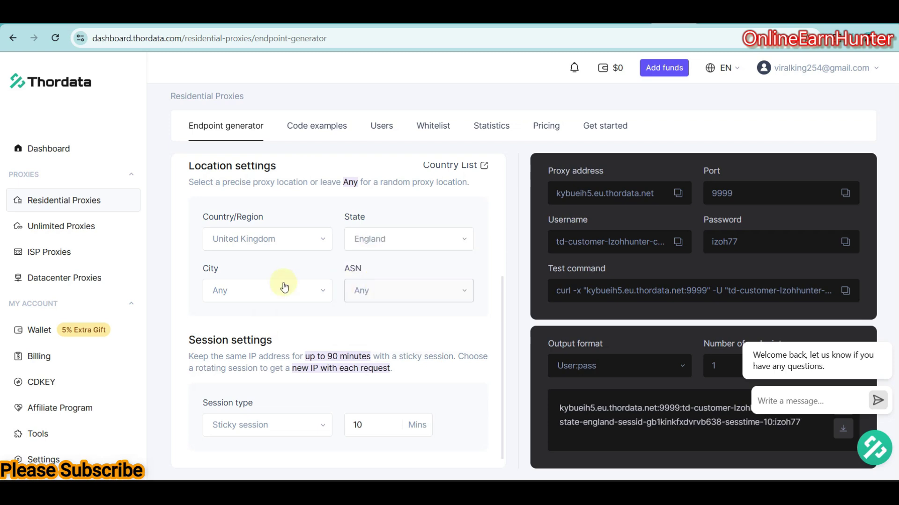
left_click(258, 294)
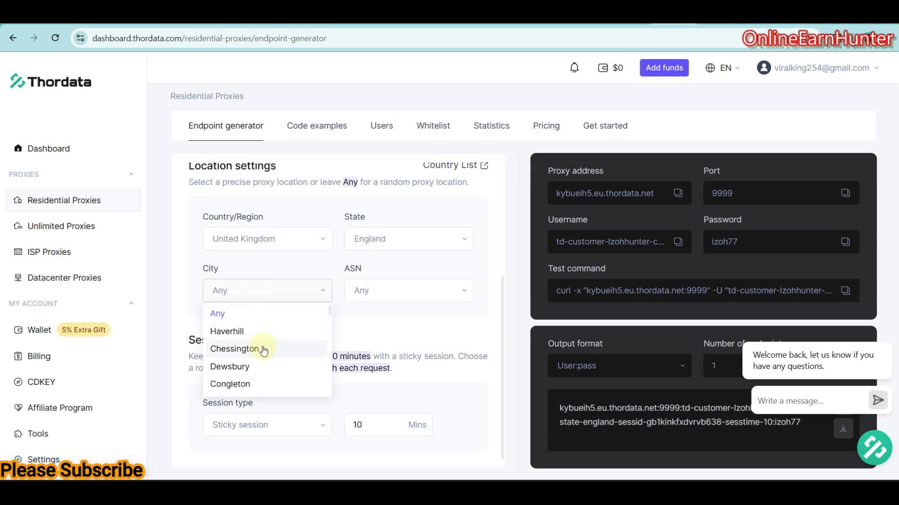
scroll(262, 344, "down", 2)
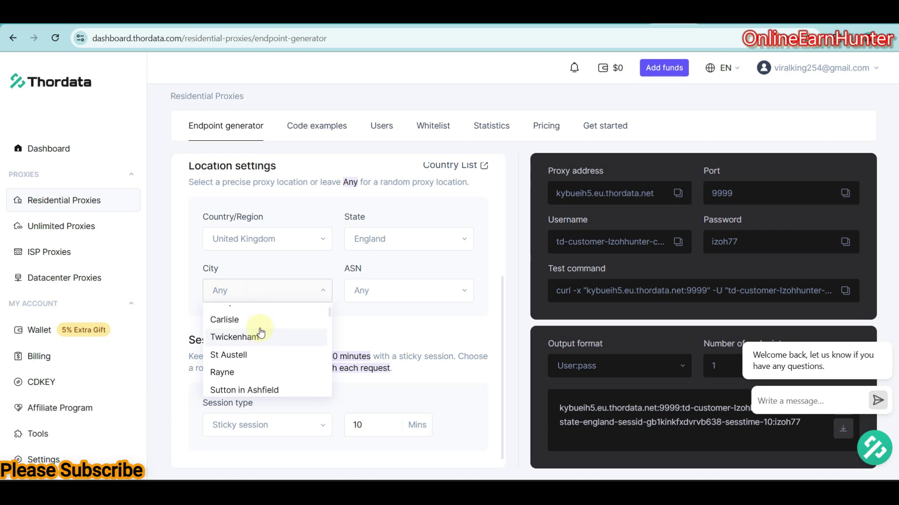
left_click(268, 272)
- Choose Vodafone Limited as the ASN network provider
left_click(373, 290)
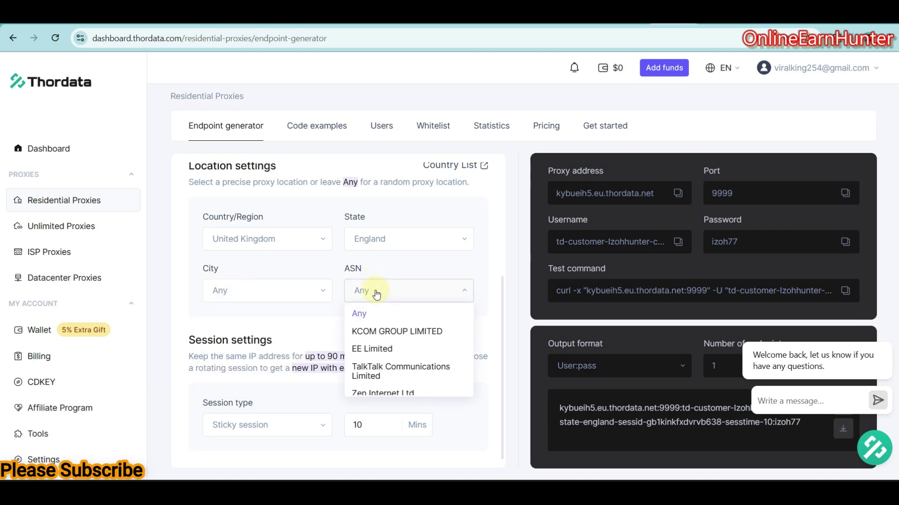
scroll(403, 377, "down", 3)
scroll(403, 377, "down", 2)
scroll(405, 376, "up", 5)
scroll(405, 373, "down", 2)
scroll(404, 377, "down", 3)
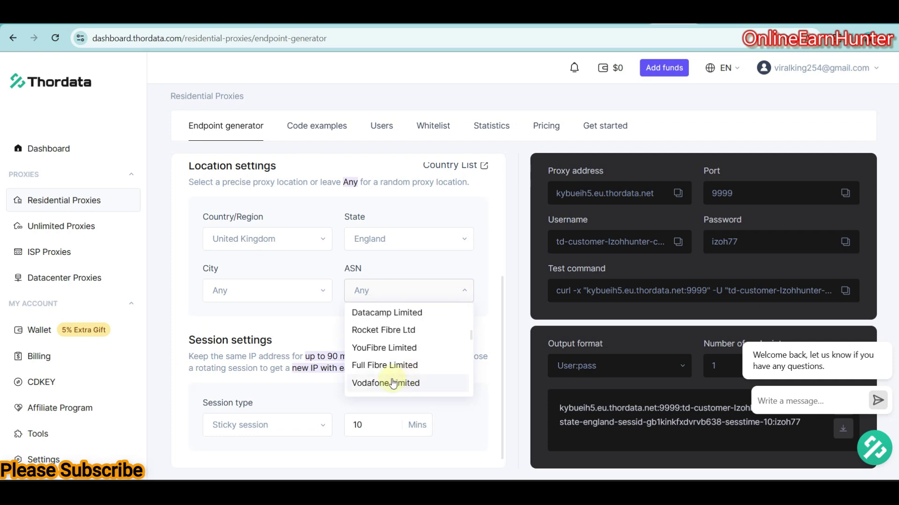
left_click(393, 384)
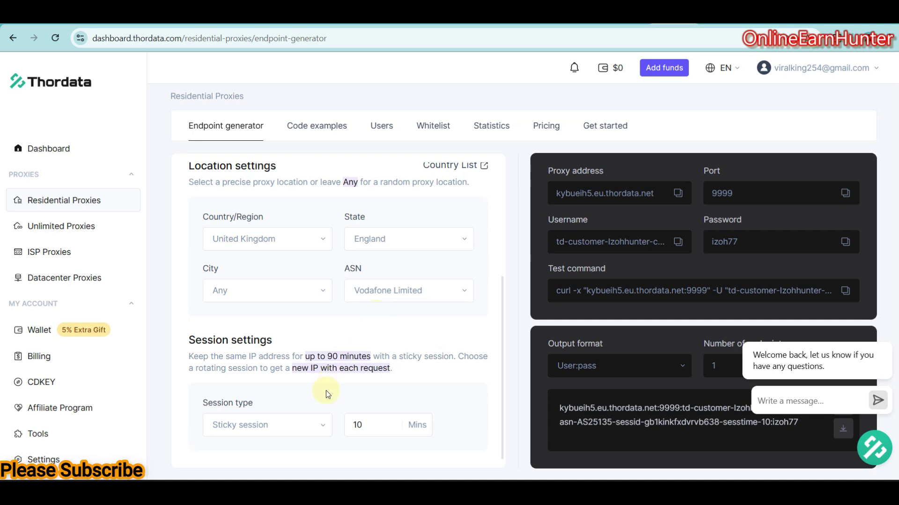
- Keep a sticky session and change its duration from 10 to 90 minutes
left_click(275, 429)
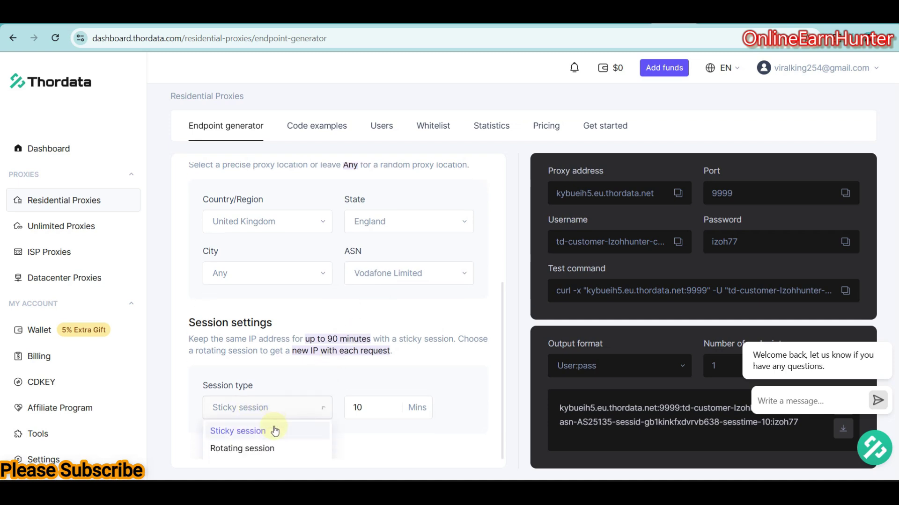
left_click(251, 448)
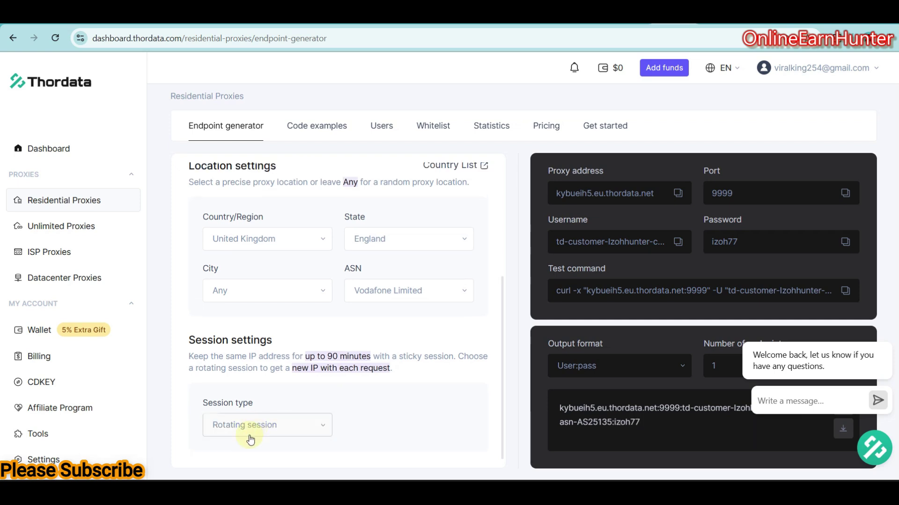
left_click(244, 426)
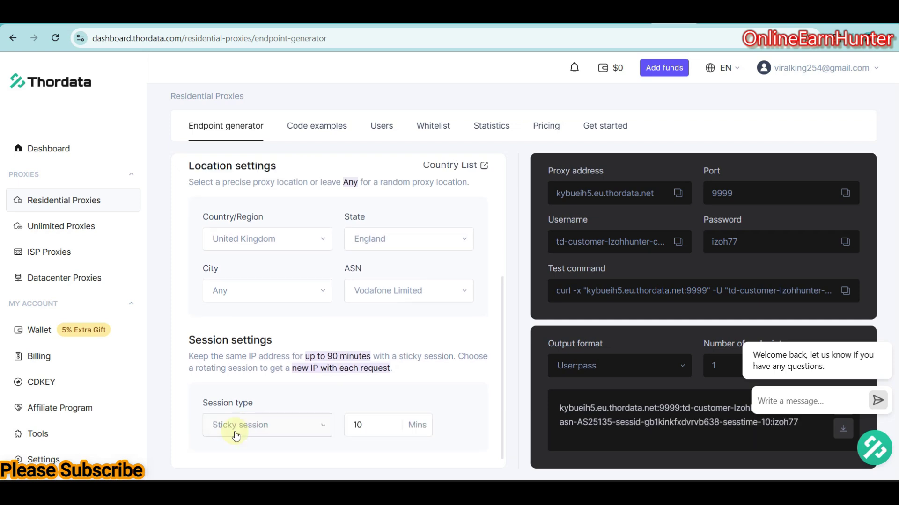
left_click(360, 426)
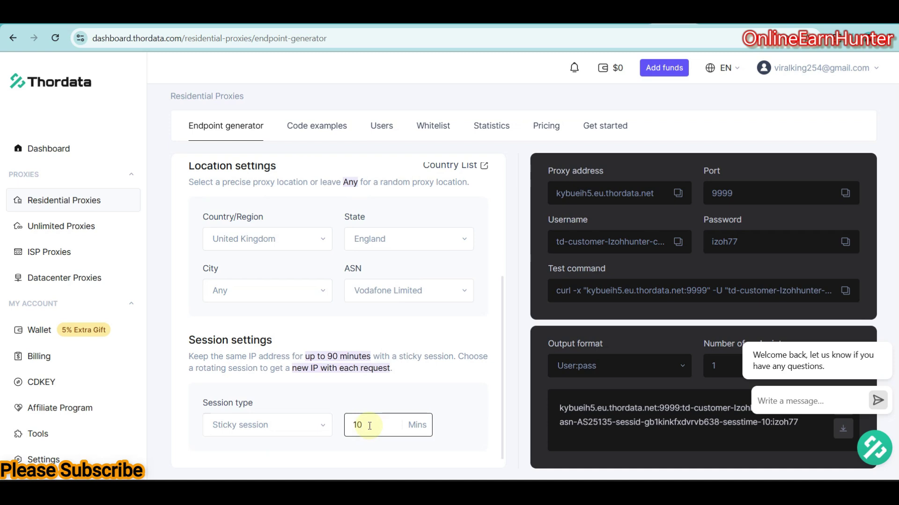
key("BackSpace")
key("BackSpace")
type("90")
left_click(444, 403)
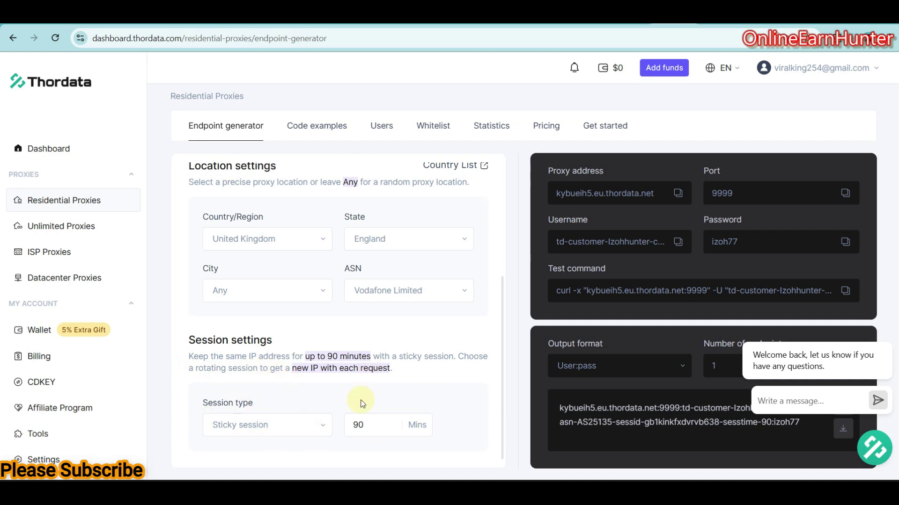
- Recheck the 90-minute duration, then click the endpoint's host, port and username fields
left_click(371, 425)
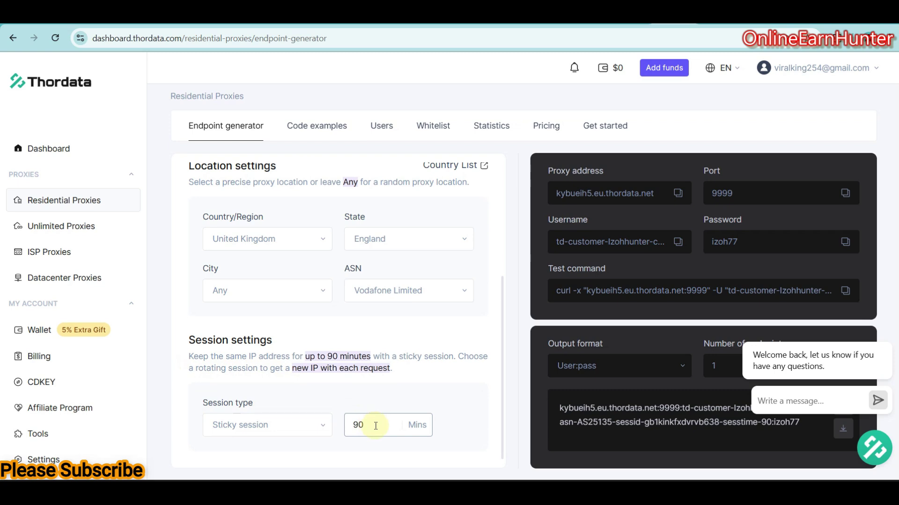
left_click(375, 425)
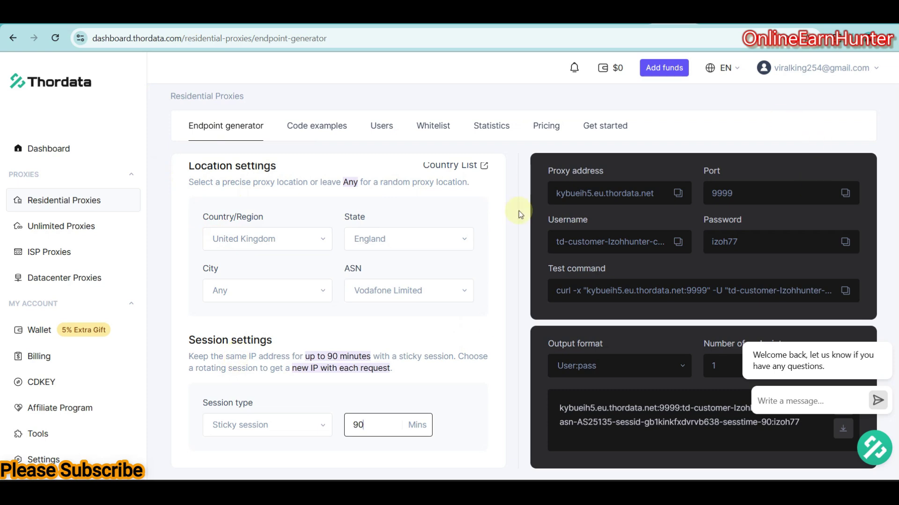
left_click(687, 198)
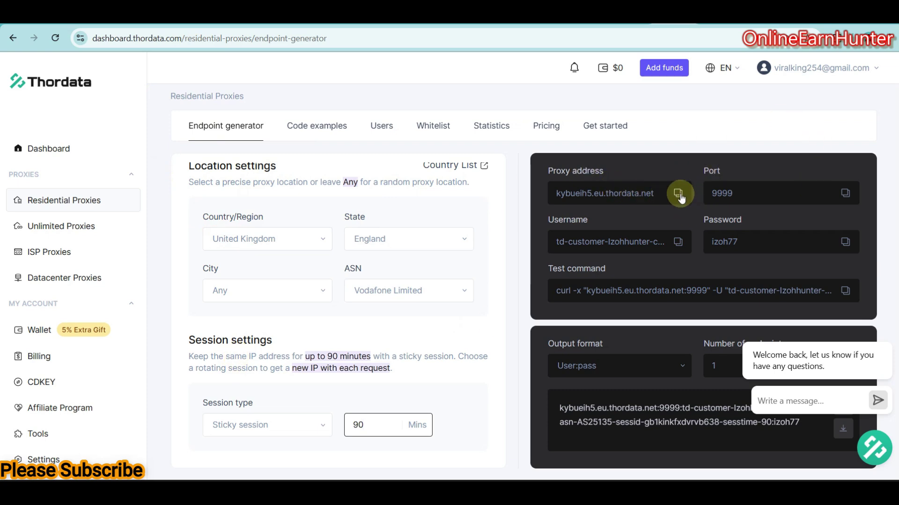
left_click(844, 193)
left_click(678, 241)
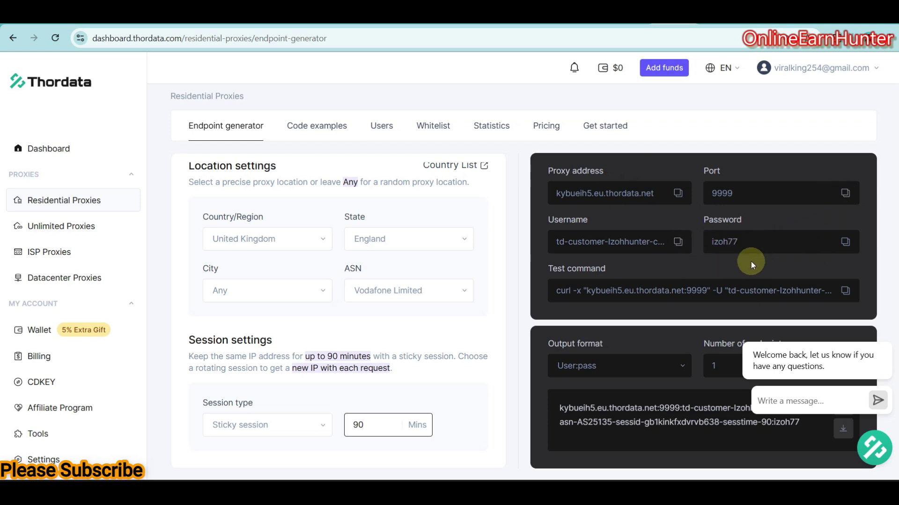
- Output the endpoint as SOCKS5, copy it, and select the TESTING THORDATA PROXIES profile
left_click(883, 336)
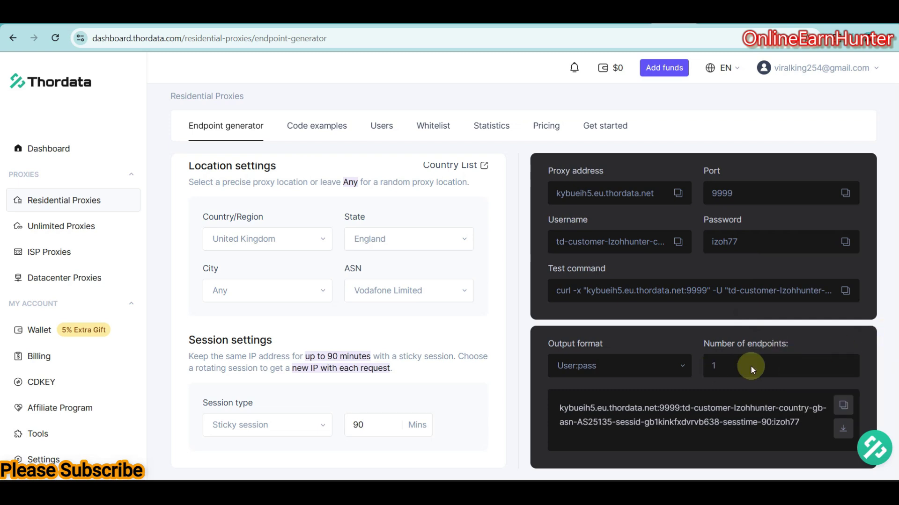
left_click(602, 366)
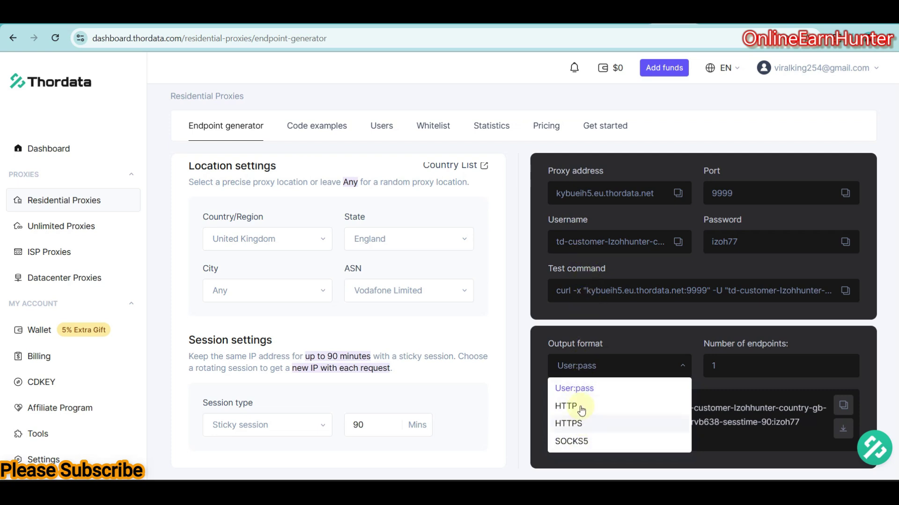
left_click(582, 441)
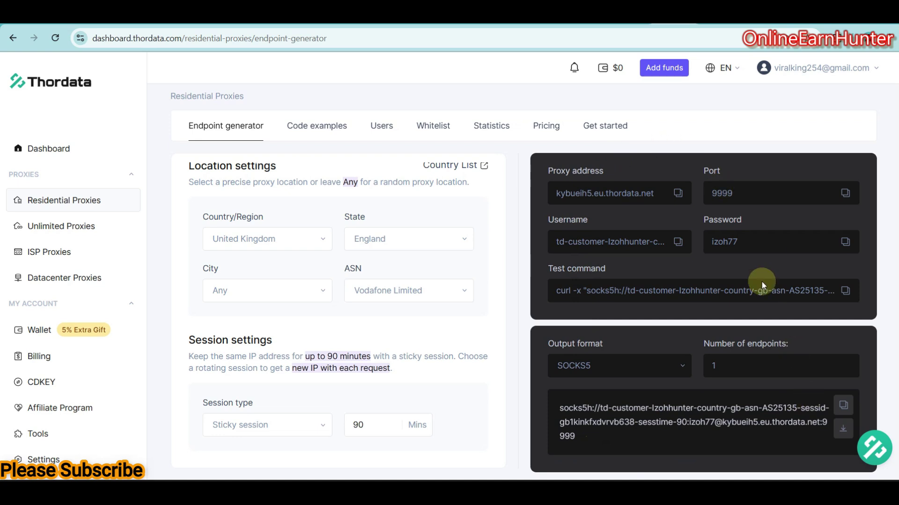
left_click(845, 406)
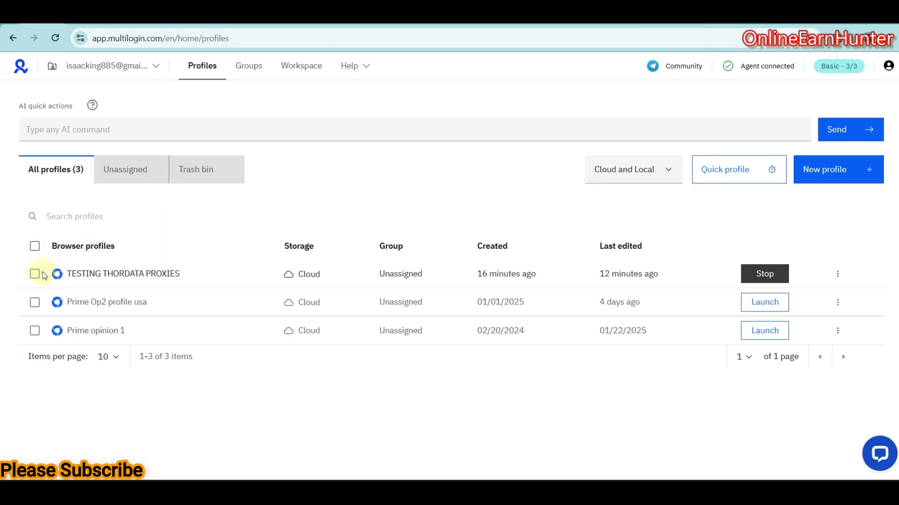
left_click(34, 274)
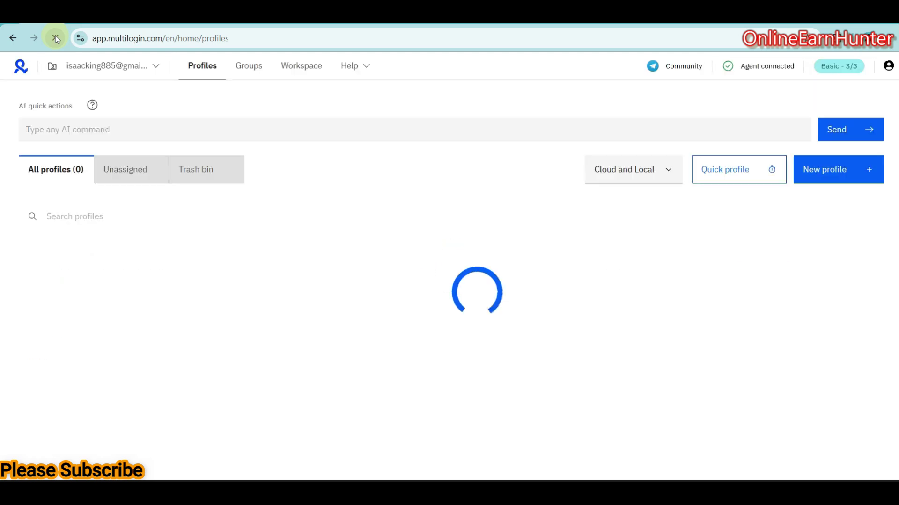
- Edit the TESTING THORDATA PROXIES profile to use a custom SOCKS5 proxy
left_click(837, 274)
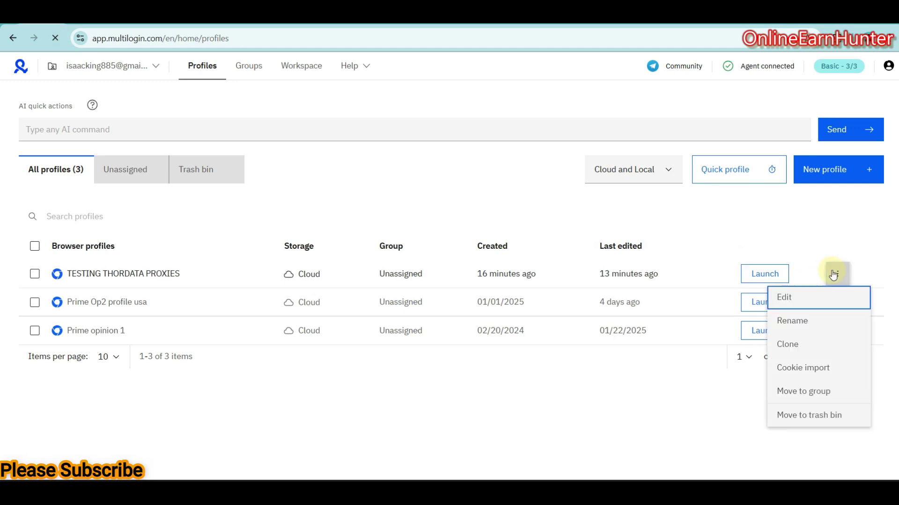
left_click(792, 298)
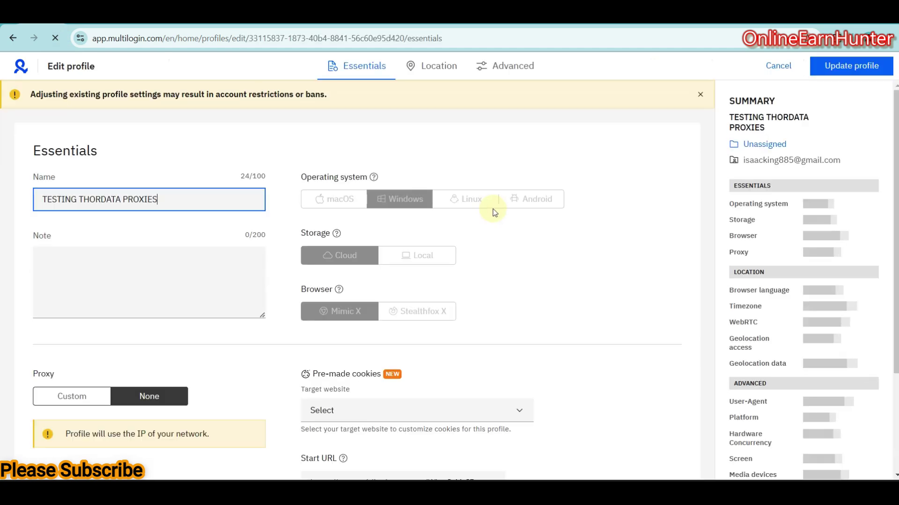
scroll(122, 276, "down", 3)
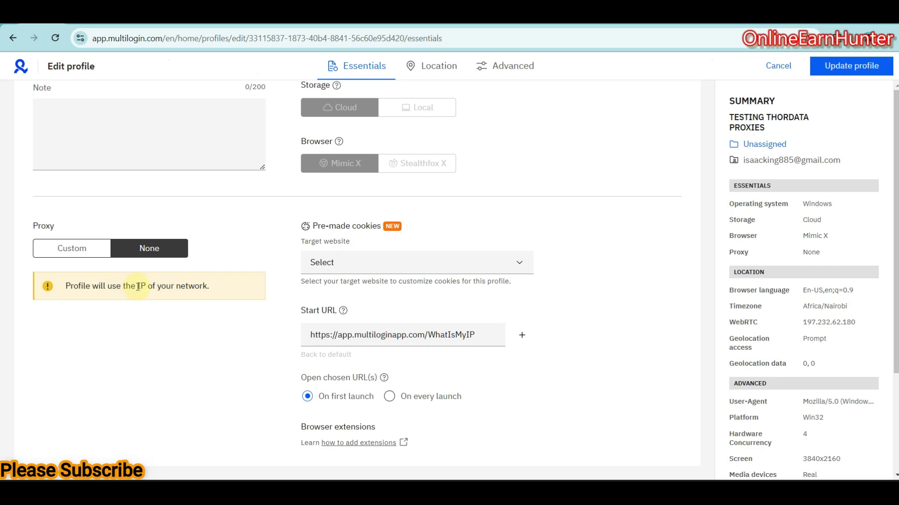
scroll(187, 328, "up", 3)
left_click(84, 394)
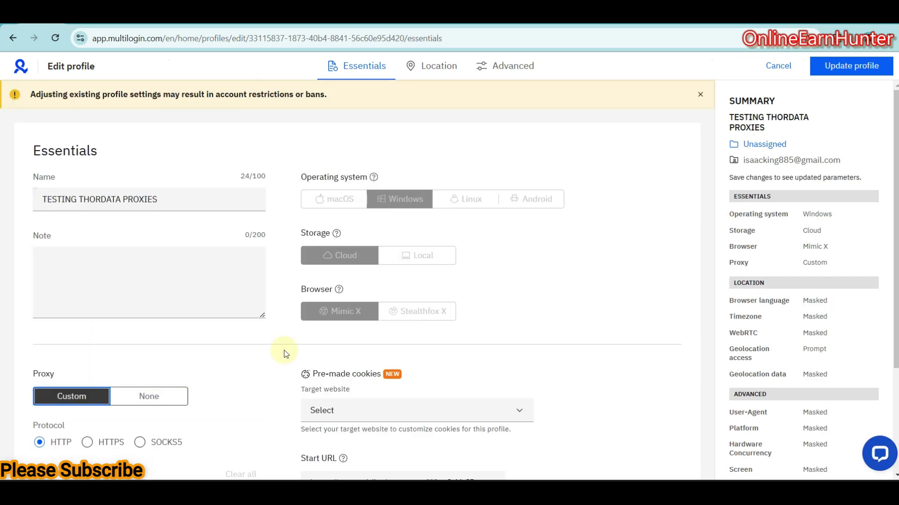
scroll(139, 243, "down", 3)
left_click(140, 270)
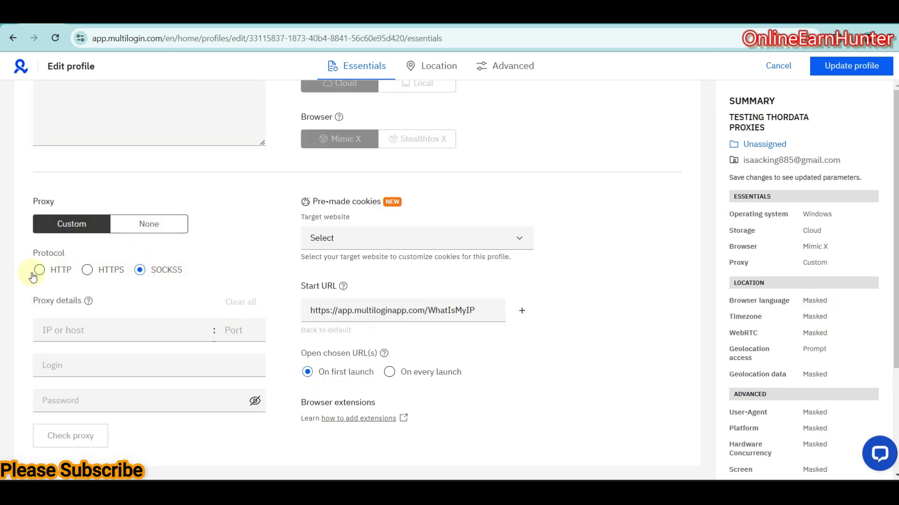
left_click(75, 323)
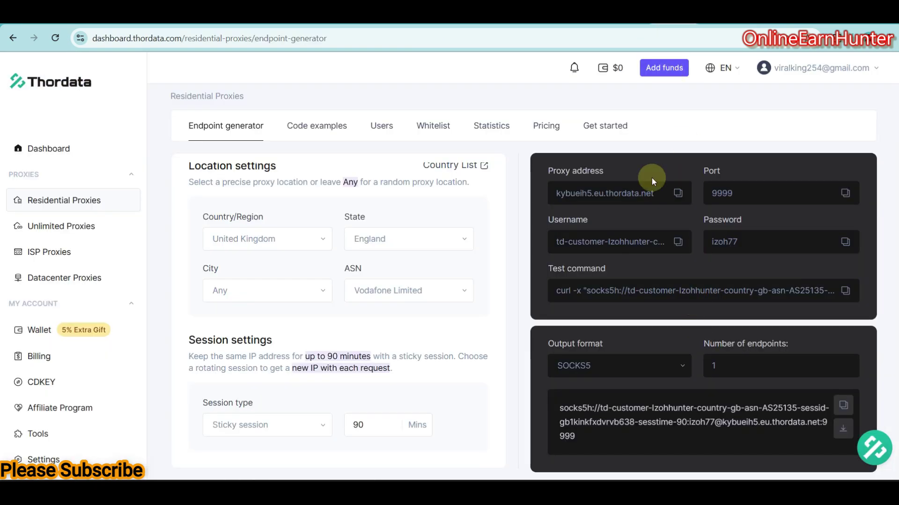
- Paste Thordata's host kybueih5.eu.thordata.net into the profile's proxy host field
left_click(678, 194)
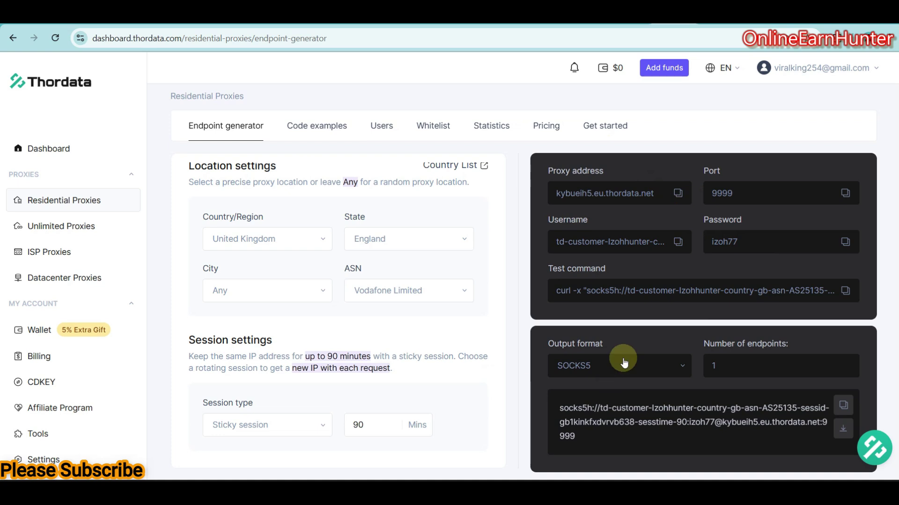
left_click(676, 192)
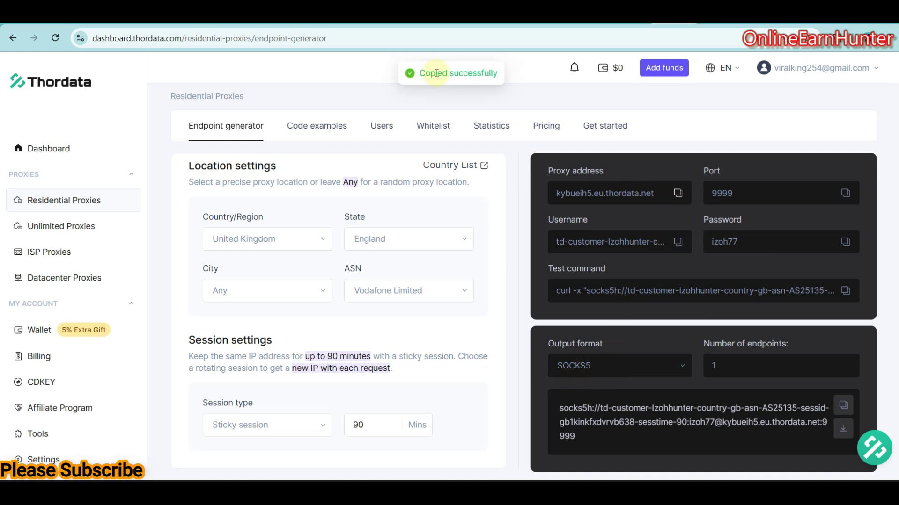
left_click(70, 13)
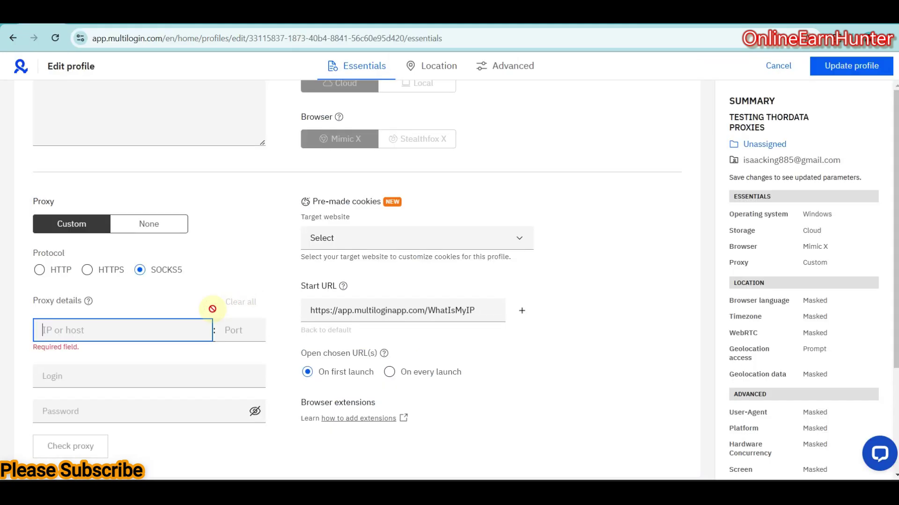
key("ctrl+v")
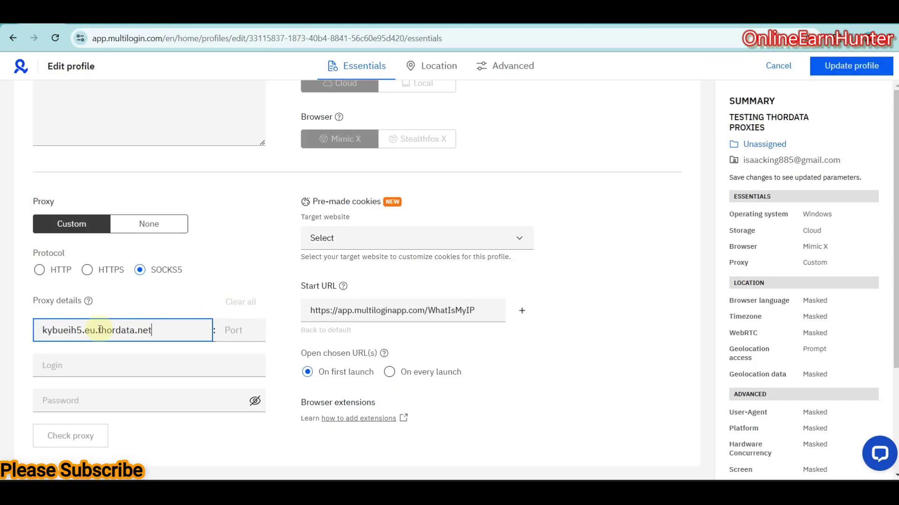
left_click(249, 329)
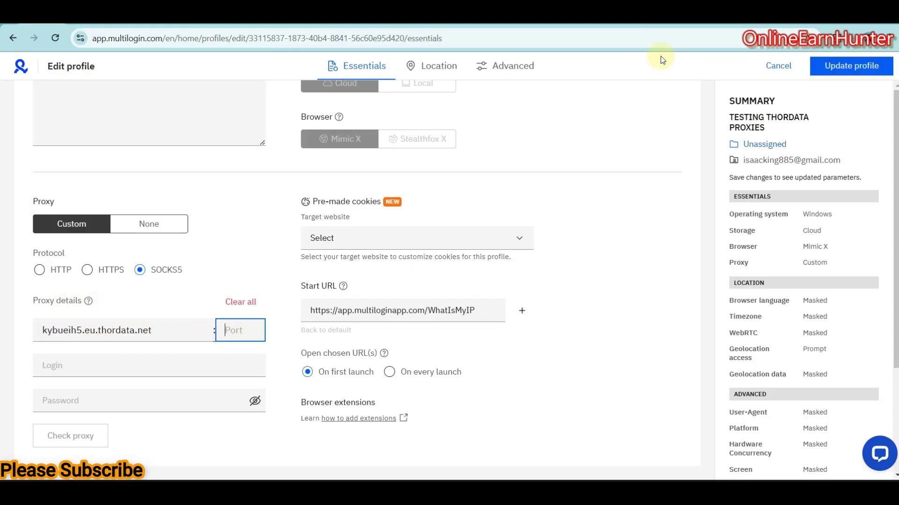
- Copy port 9999 from Thordata and paste it into the Port field
left_click(683, 14)
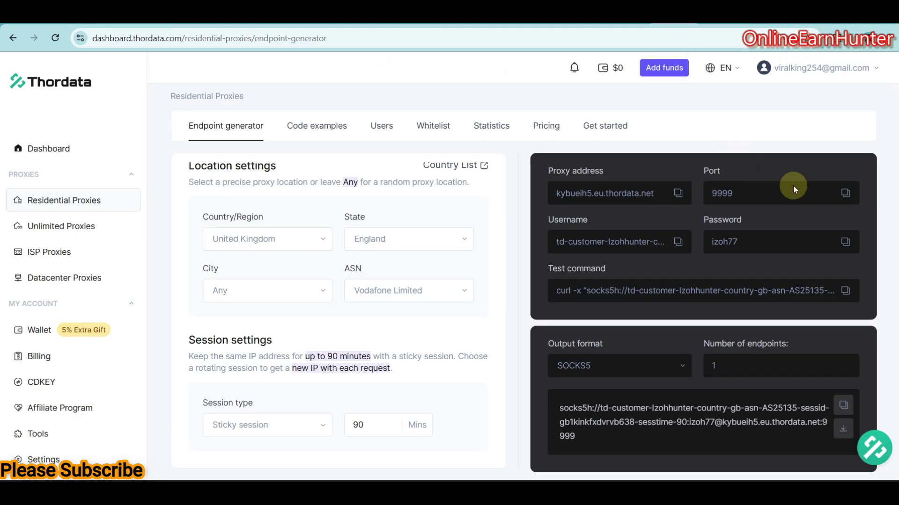
left_click(846, 193)
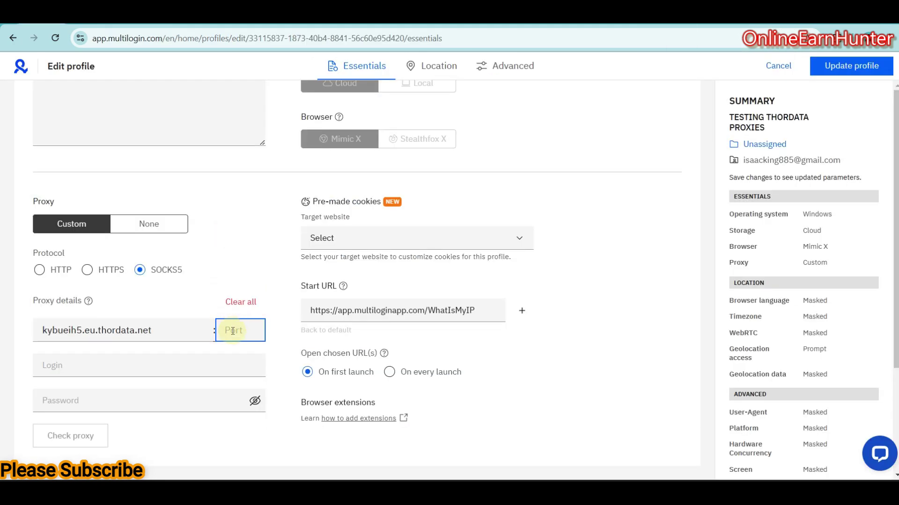
right_click(233, 329)
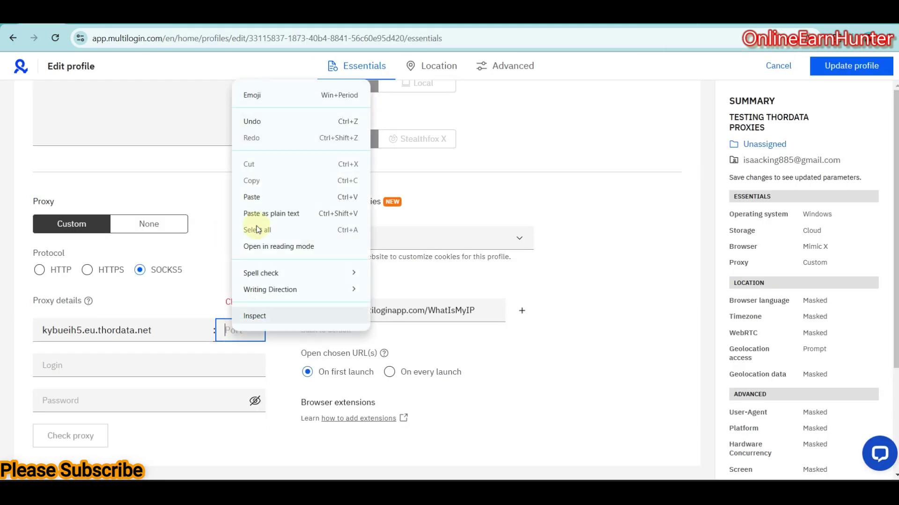
left_click(253, 197)
left_click(174, 360)
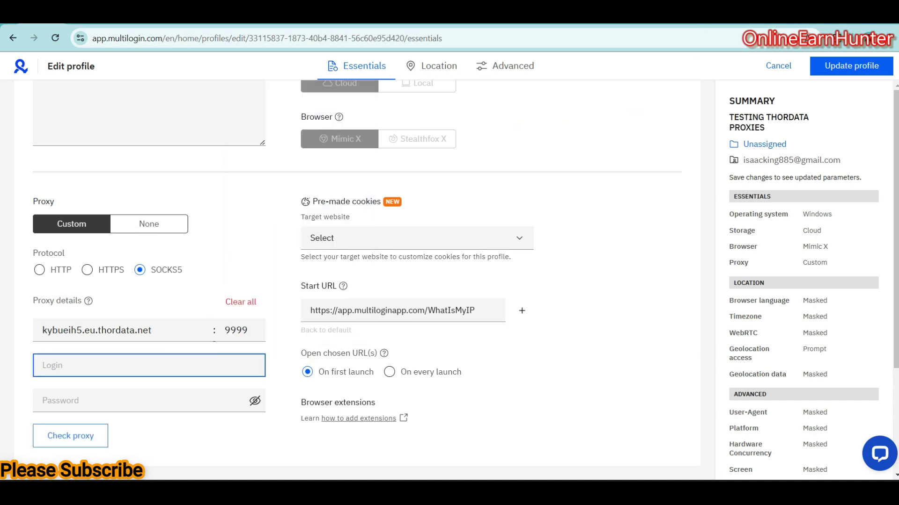
- Copy the Thordata proxy username into the Multilogin Login field
left_click(674, 23)
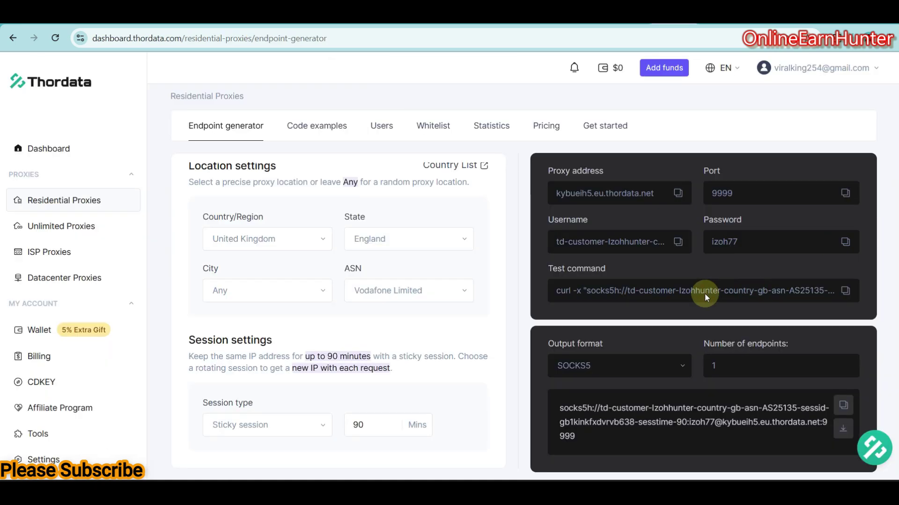
left_click(678, 242)
key("ctrl+Tab")
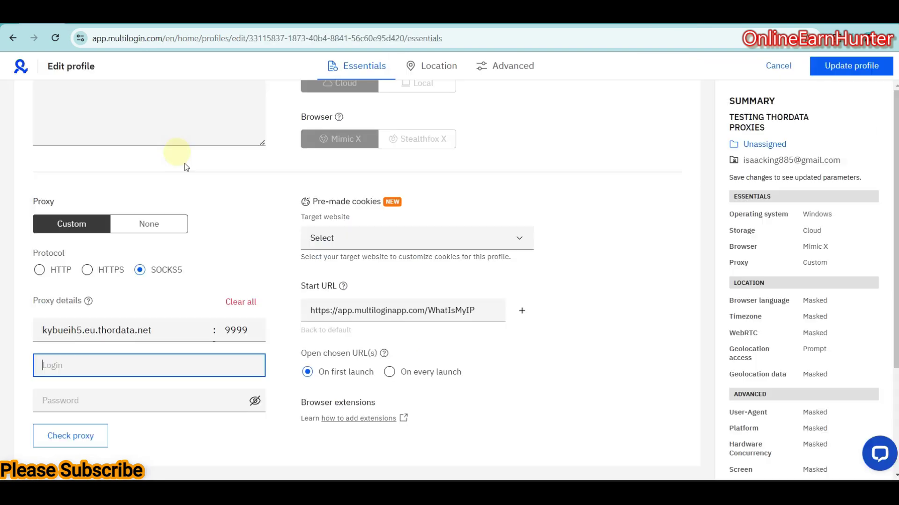
key("ctrl+v")
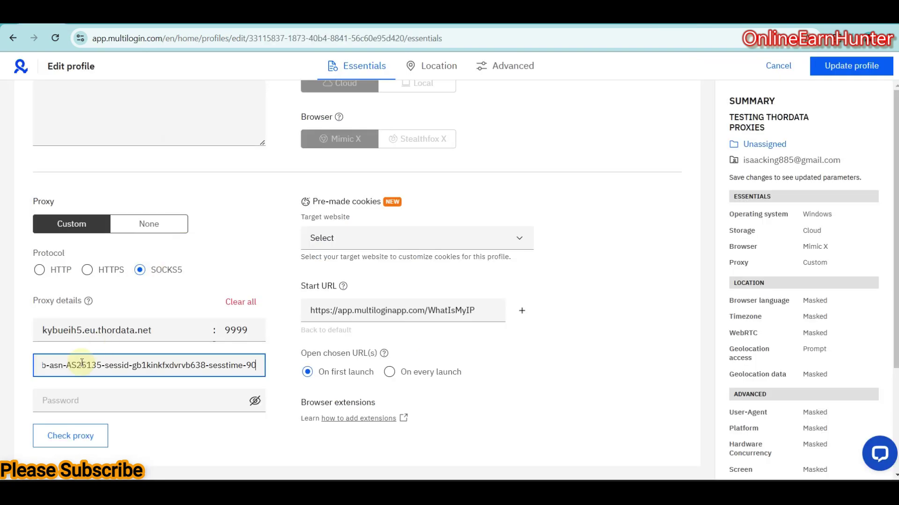
left_click(95, 400)
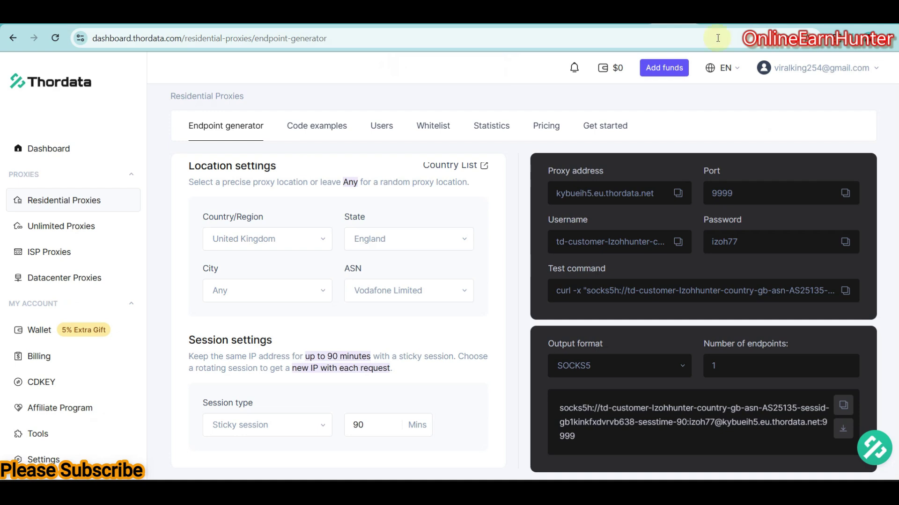
- Copy the Thordata proxy password into the Multilogin Password field
left_click(844, 242)
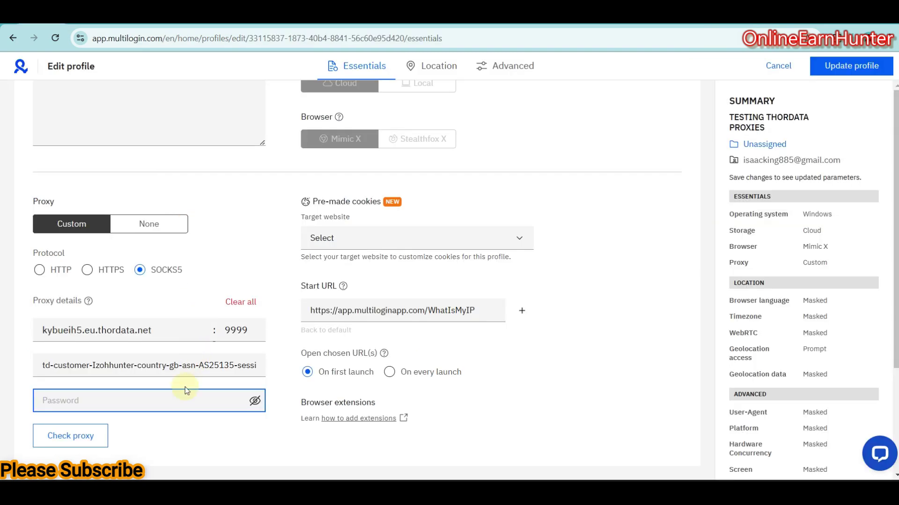
left_click(175, 398)
key("ctrl+v")
- Pass the proxy check with London IP 85.255.237.3, update the profile and launch it
left_click(71, 440)
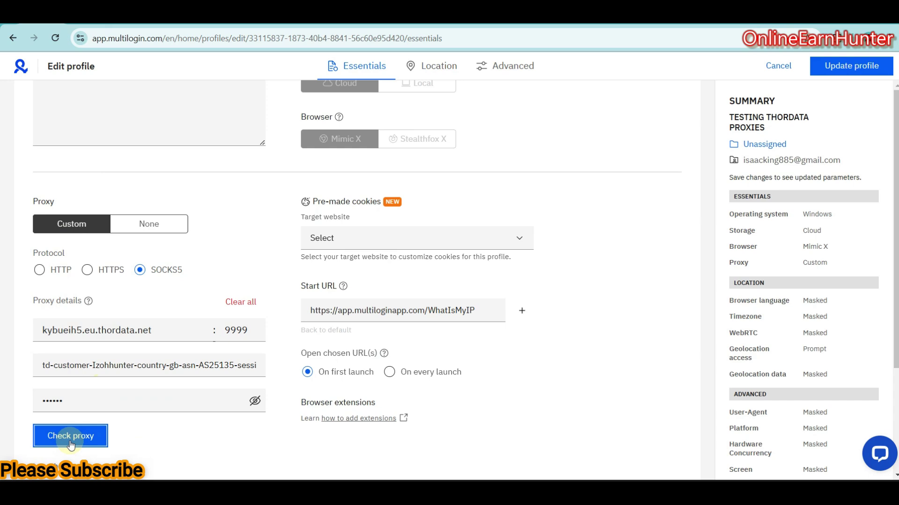
scroll(252, 389, "down", 1)
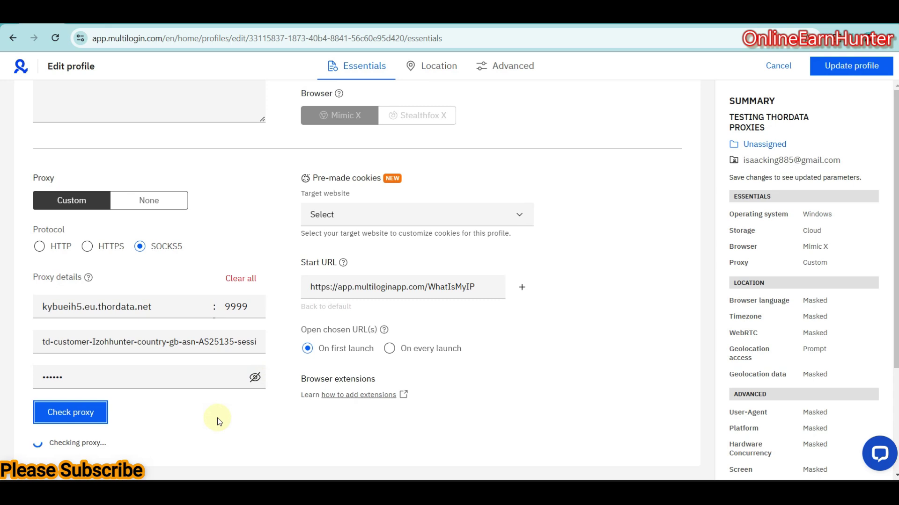
scroll(208, 422, "down", 1)
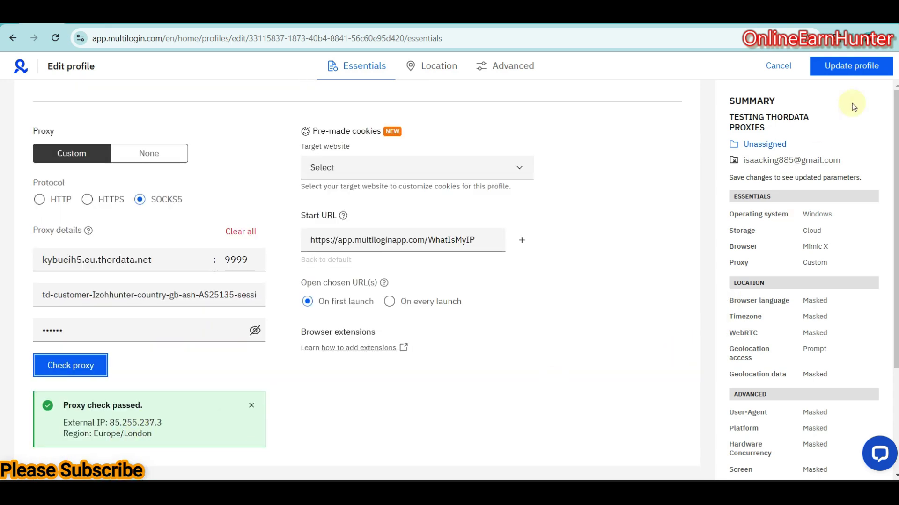
left_click(842, 70)
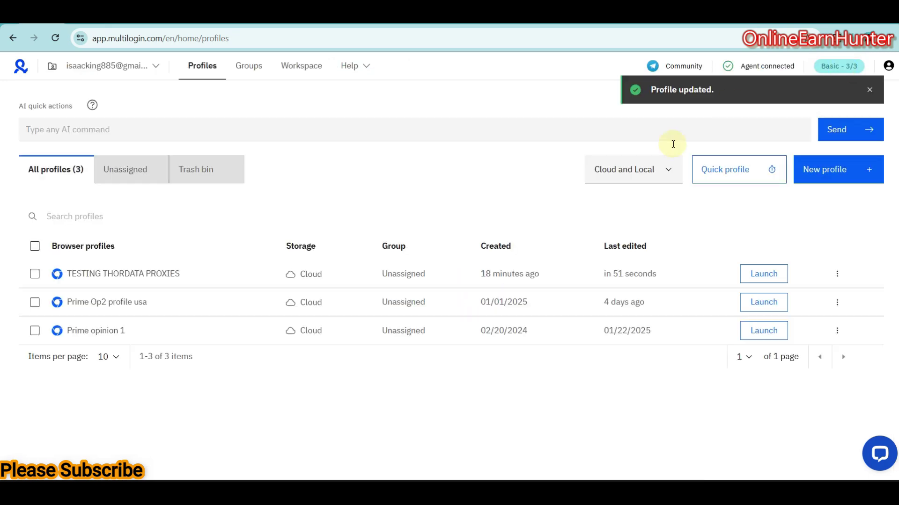
left_click(763, 274)
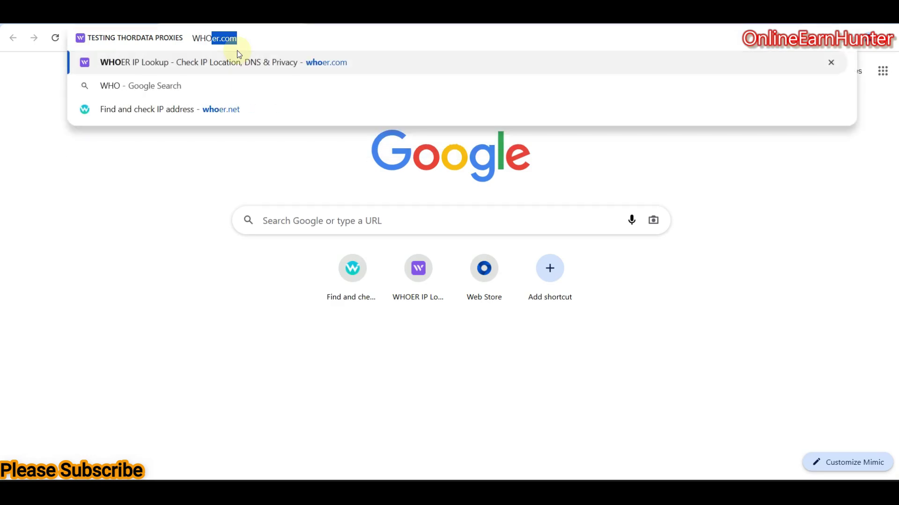
- Finish typing WHOER.NET into the Mimic browser's address bar
type("E")
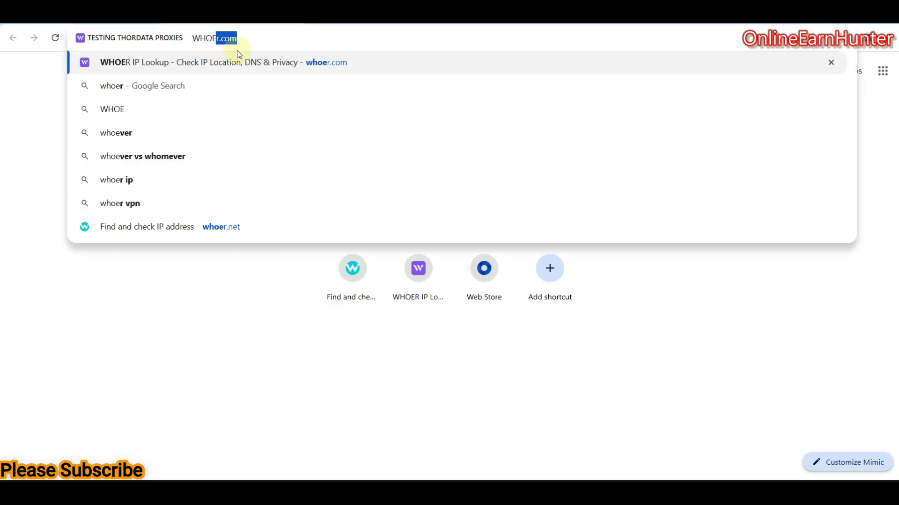
type("R.NET")
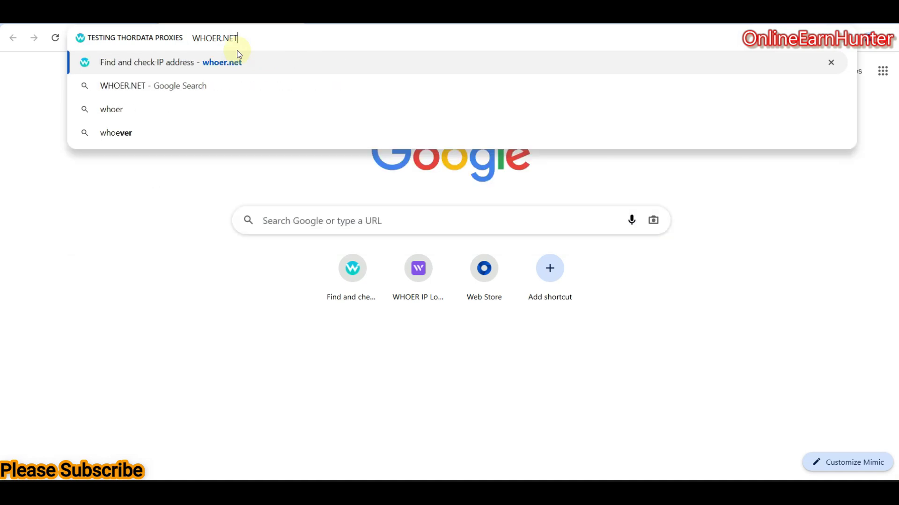
left_click(157, 56)
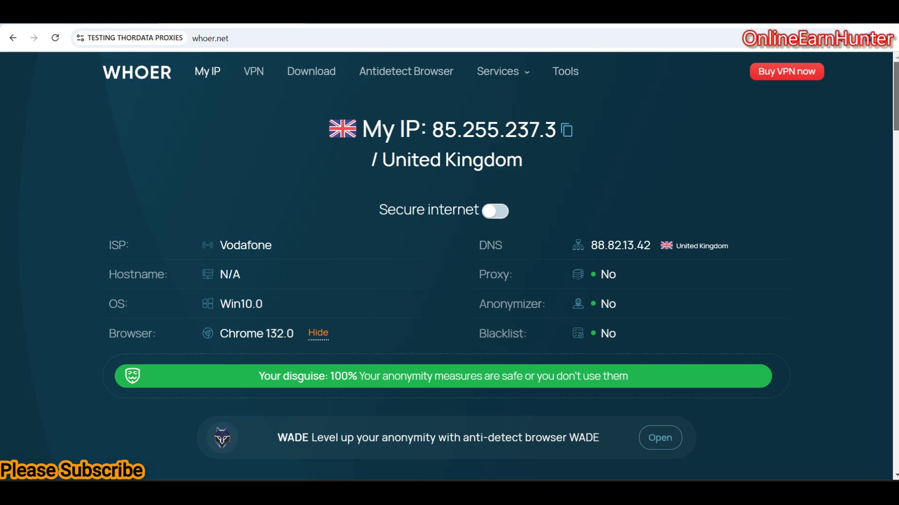
scroll(896, 93, "down", 3)
left_click_drag(895, 128, 895, 237)
scroll(895, 239, "down", 3)
scroll(895, 244, "down", 2)
scroll(896, 248, "down", 1)
scroll(896, 253, "down", 4)
left_click_drag(896, 253, 895, 70)
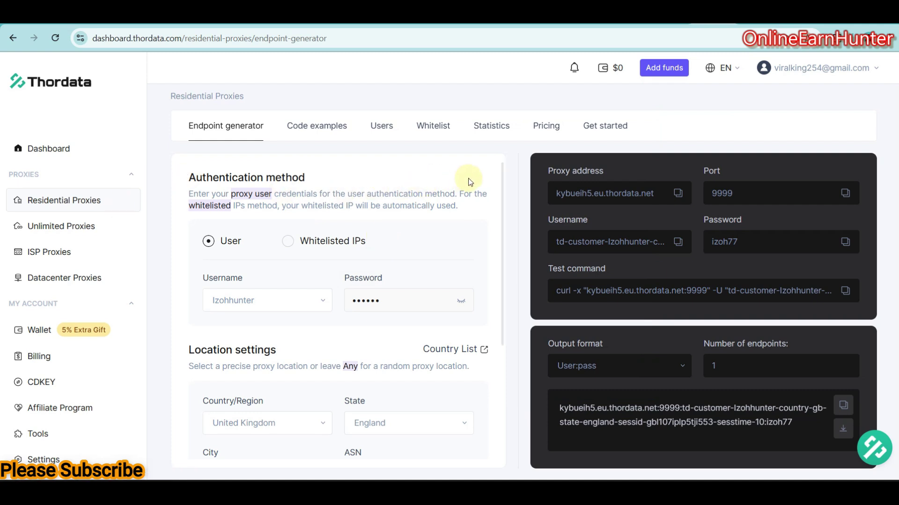
- Pick the 5 GB residential plan, confirming the order summary totals $15 for 30 days
left_click(547, 131)
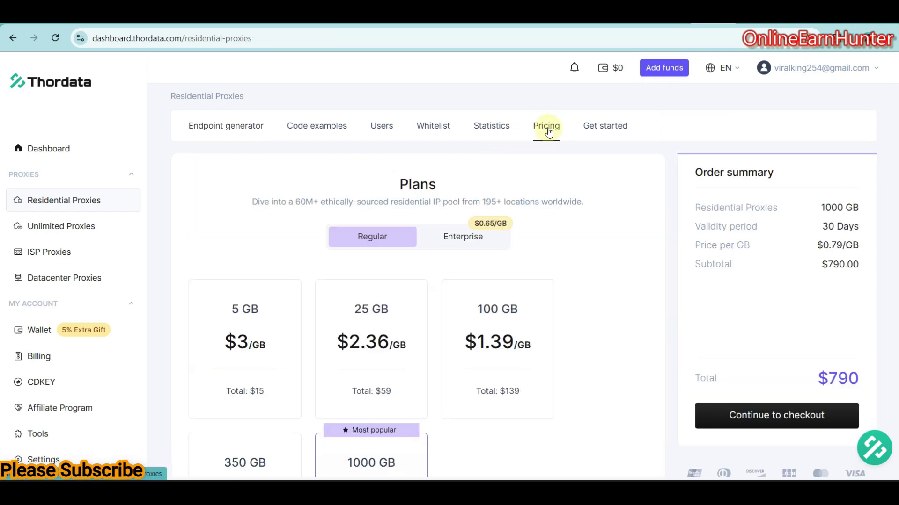
scroll(341, 342, "down", 5)
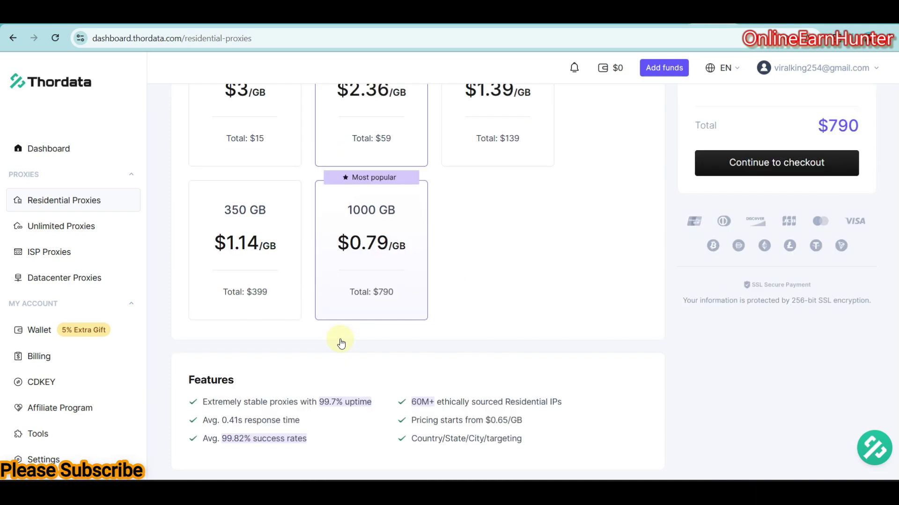
scroll(307, 209, "up", 5)
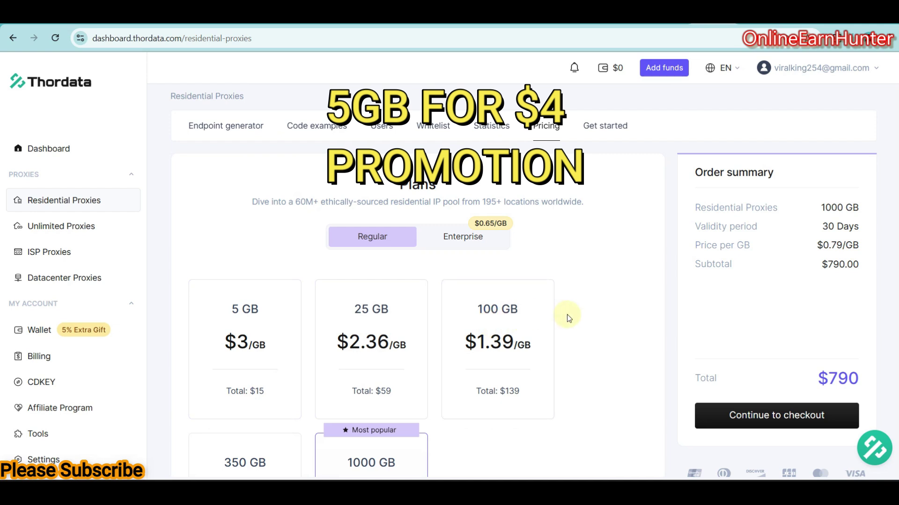
scroll(567, 314, "down", 5)
scroll(566, 314, "up", 5)
left_click(291, 329)
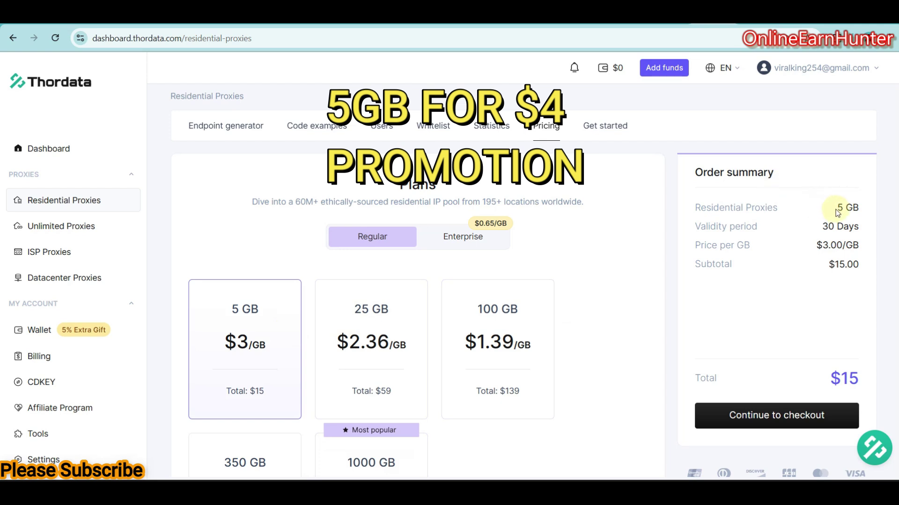
left_click_drag(836, 209, 855, 217)
left_click(845, 378)
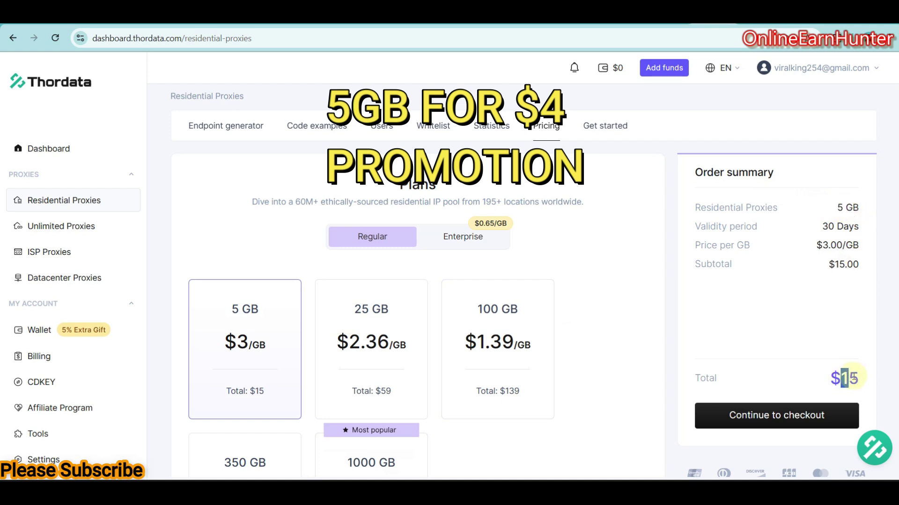
- Continue to checkout for the $15 plan and choose Crypto Currency (Bitcoin) as payment
left_click(759, 416)
left_click(260, 303)
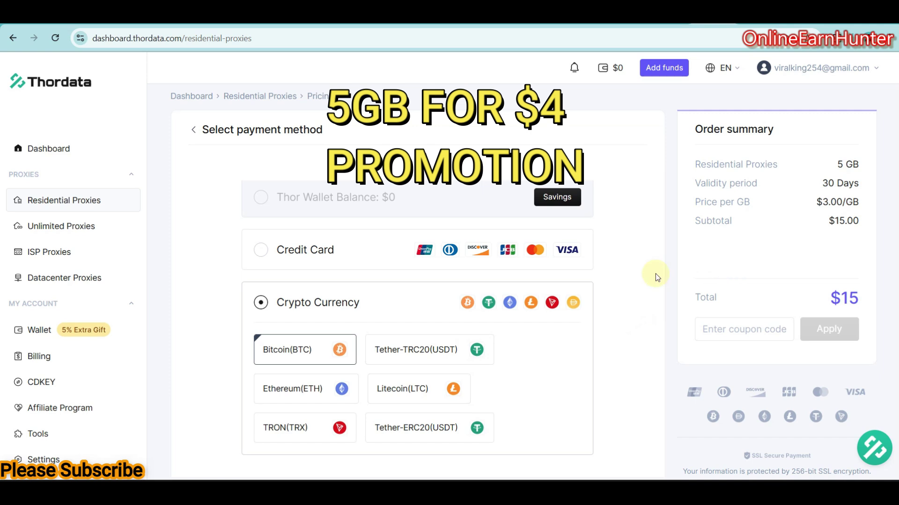
scroll(603, 317, "down", 1)
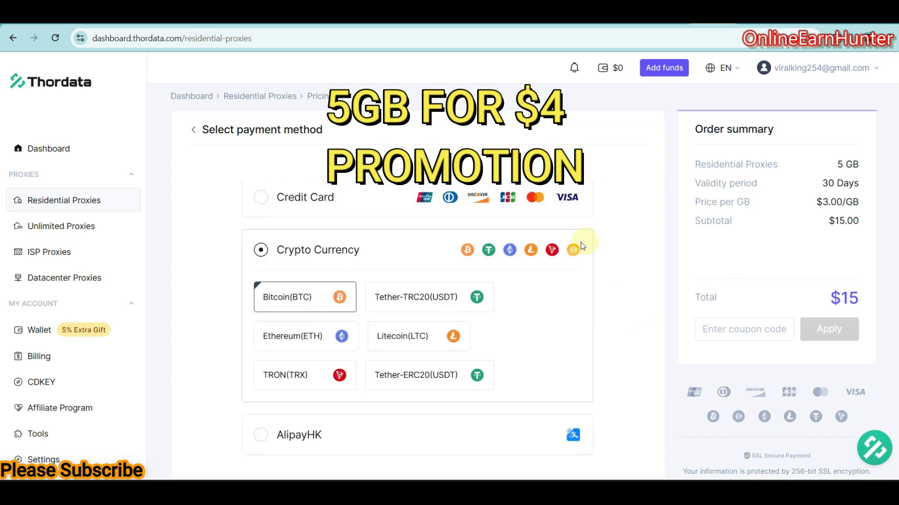
scroll(580, 246, "up", 1)
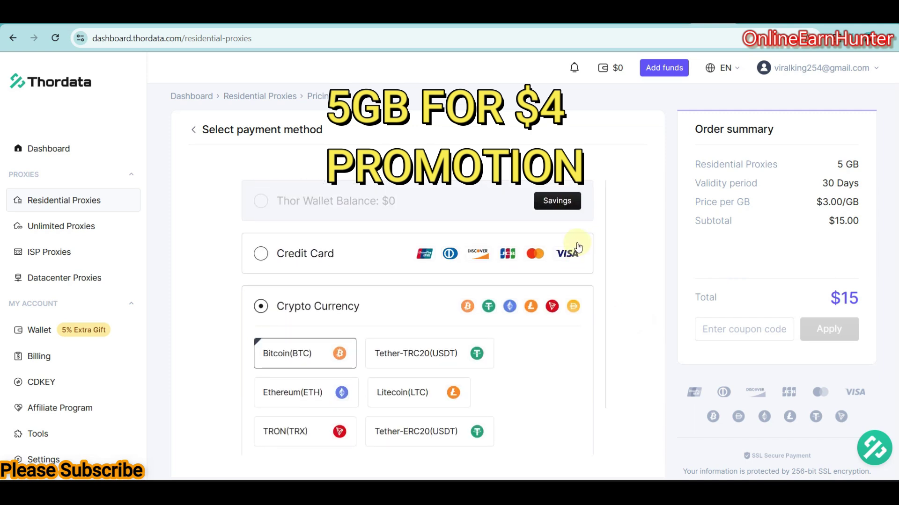